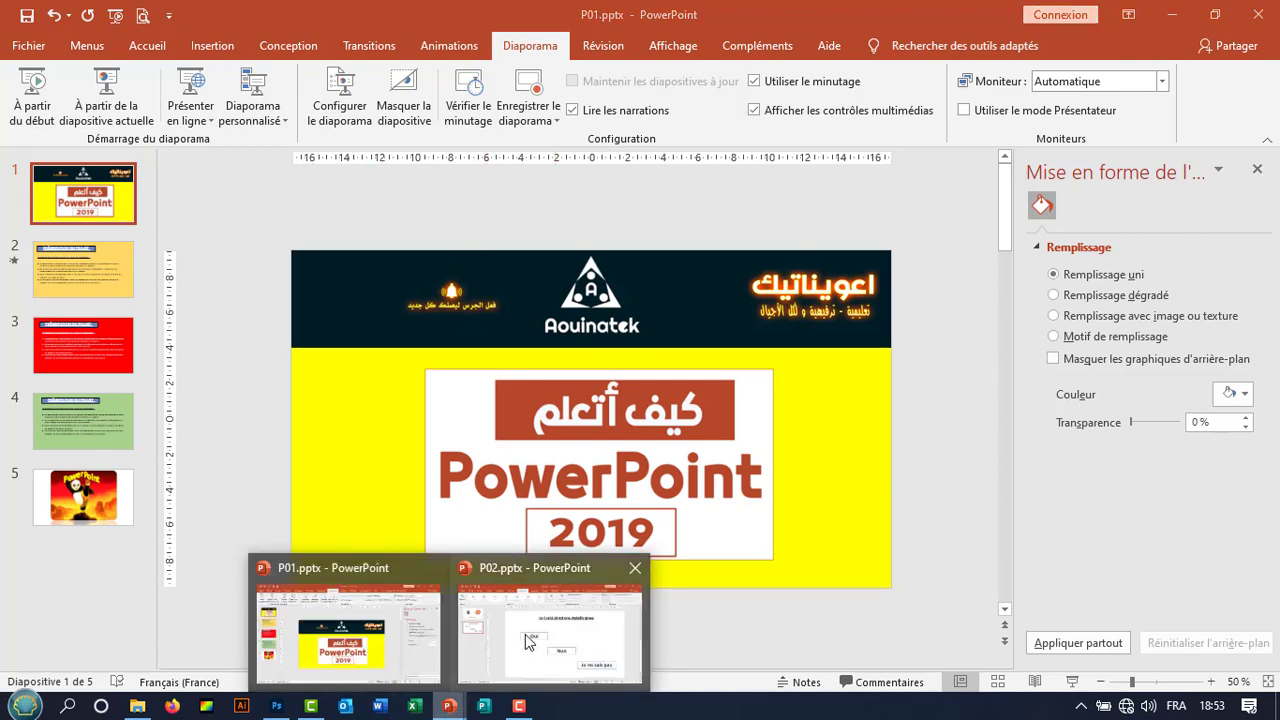
Bring the P02.pptx presentation to the front from its taskbar thumbnail.
{"action": "left_click", "coordinate": [530, 640]}
Shift the cat mask picture and Forme starburst slightly left, then check each slide 1 object.
{"action": "left_click", "coordinate": [109, 209]}
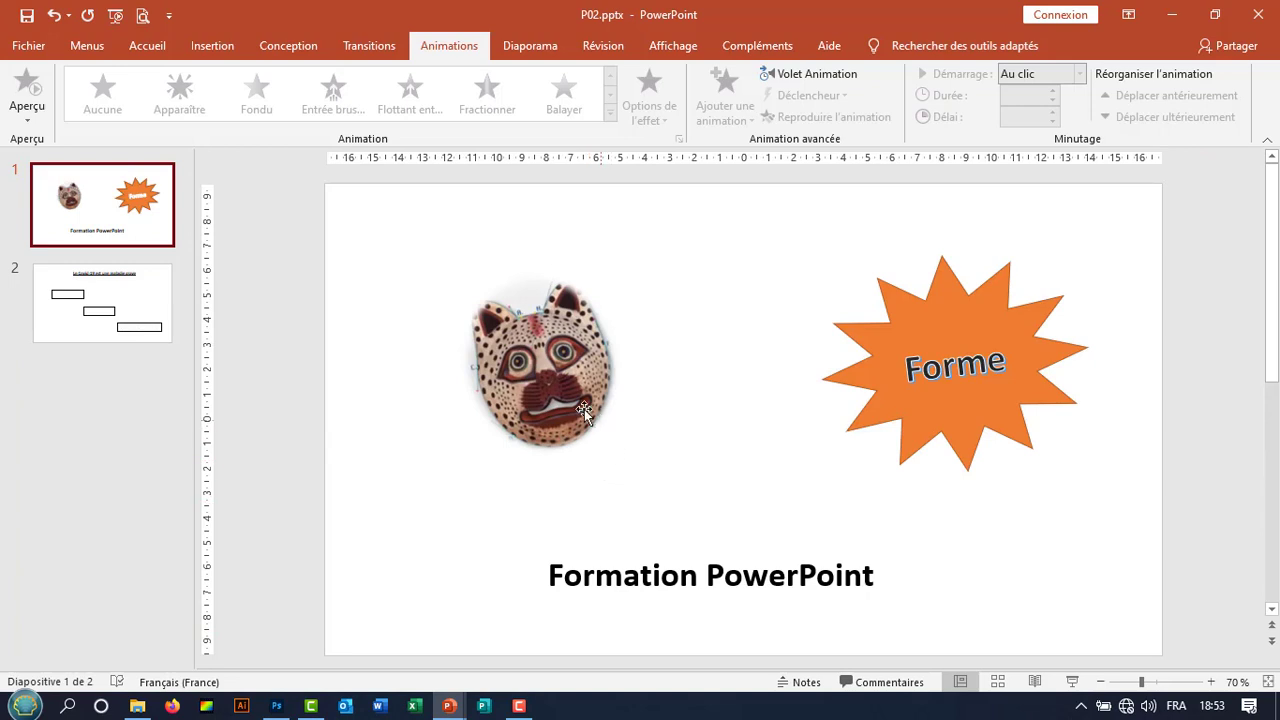
{"action": "left_click_drag", "start_coordinate": [582, 414], "coordinate": [543, 404]}
{"action": "left_click_drag", "start_coordinate": [949, 409], "coordinate": [903, 414]}
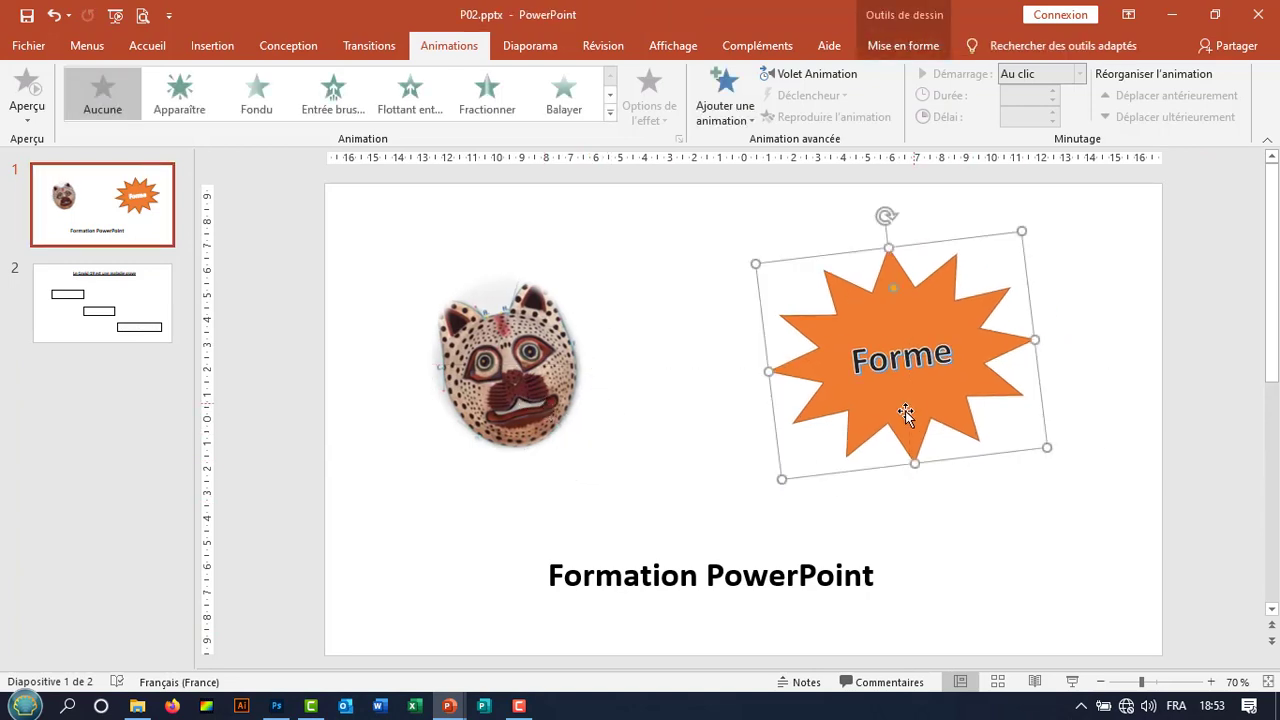
{"action": "left_click", "coordinate": [527, 387]}
{"action": "left_click", "coordinate": [885, 428]}
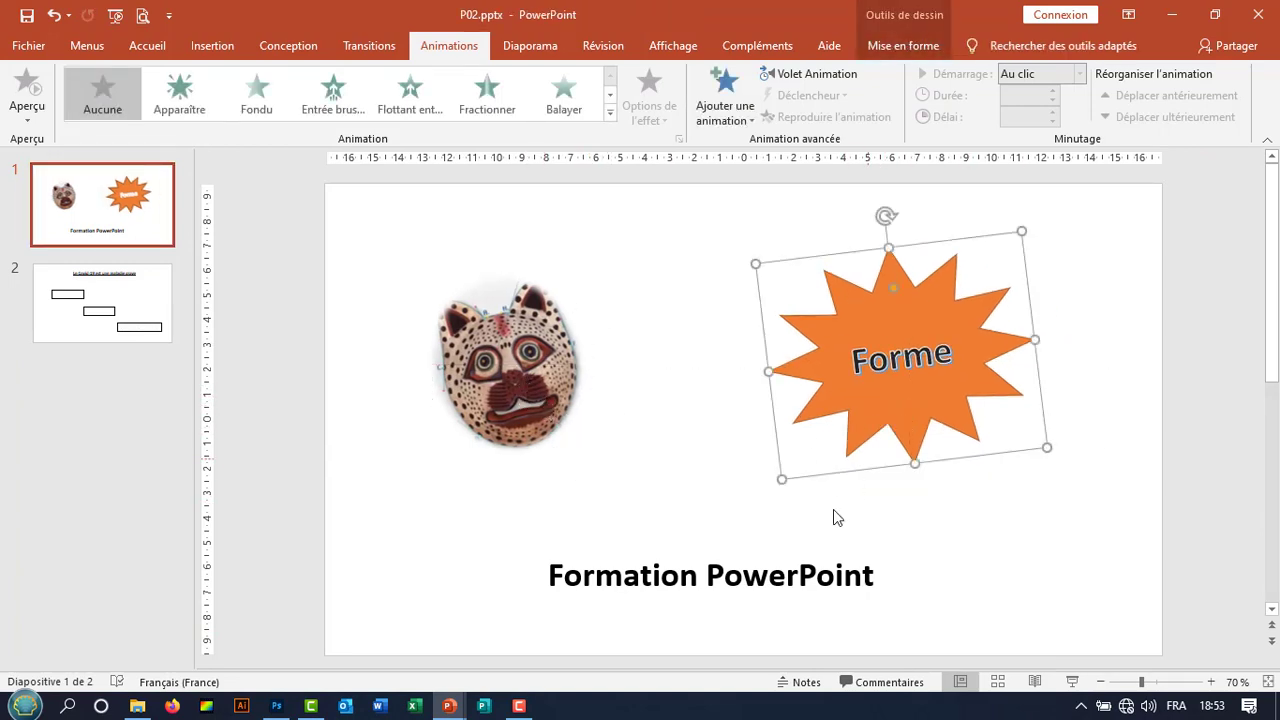
{"action": "left_click", "coordinate": [785, 575]}
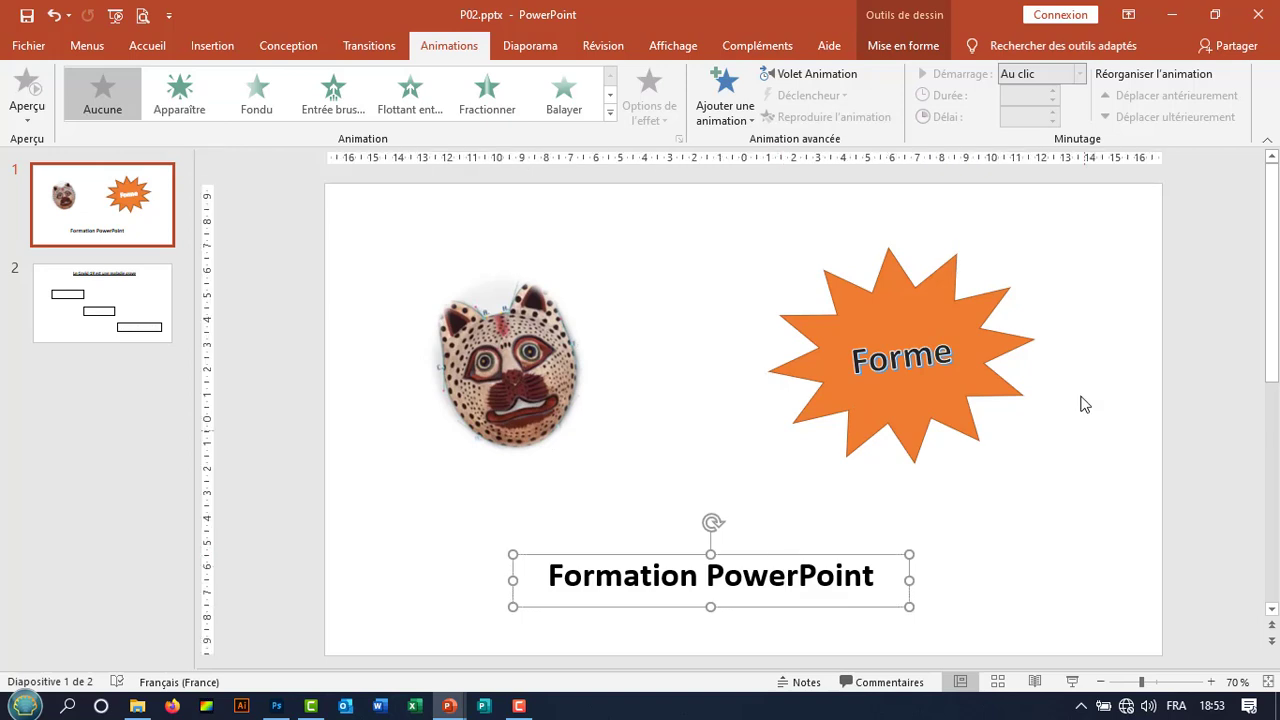
{"action": "left_click", "coordinate": [555, 367]}
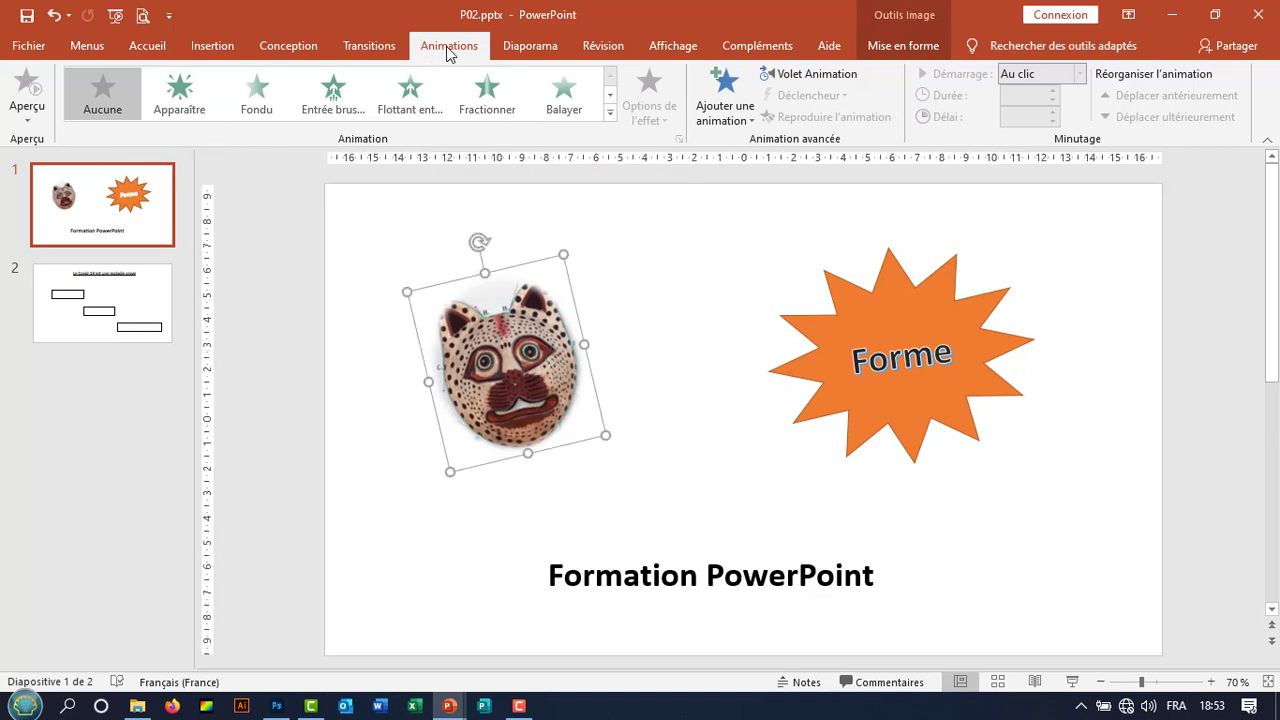
Give the cat mask a Zoom entrance animation after briefly trying Rotation.
{"action": "left_click", "coordinate": [610, 115]}
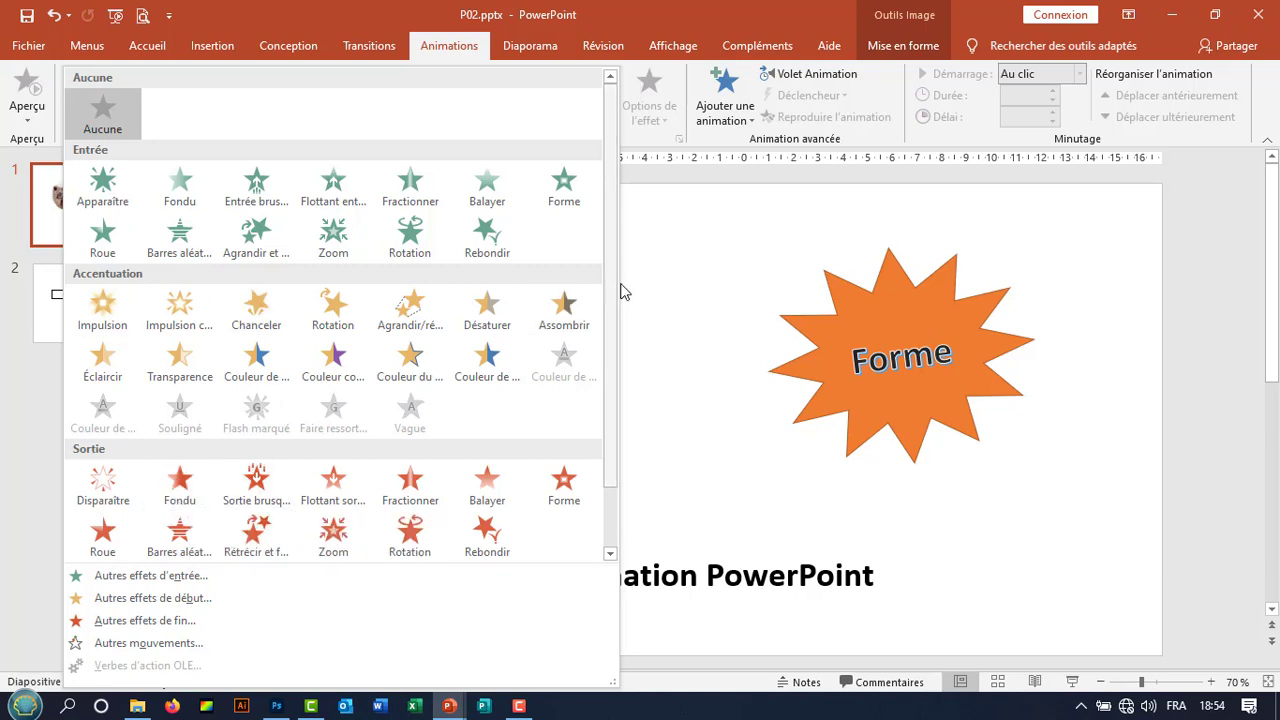
{"action": "left_click", "coordinate": [336, 248]}
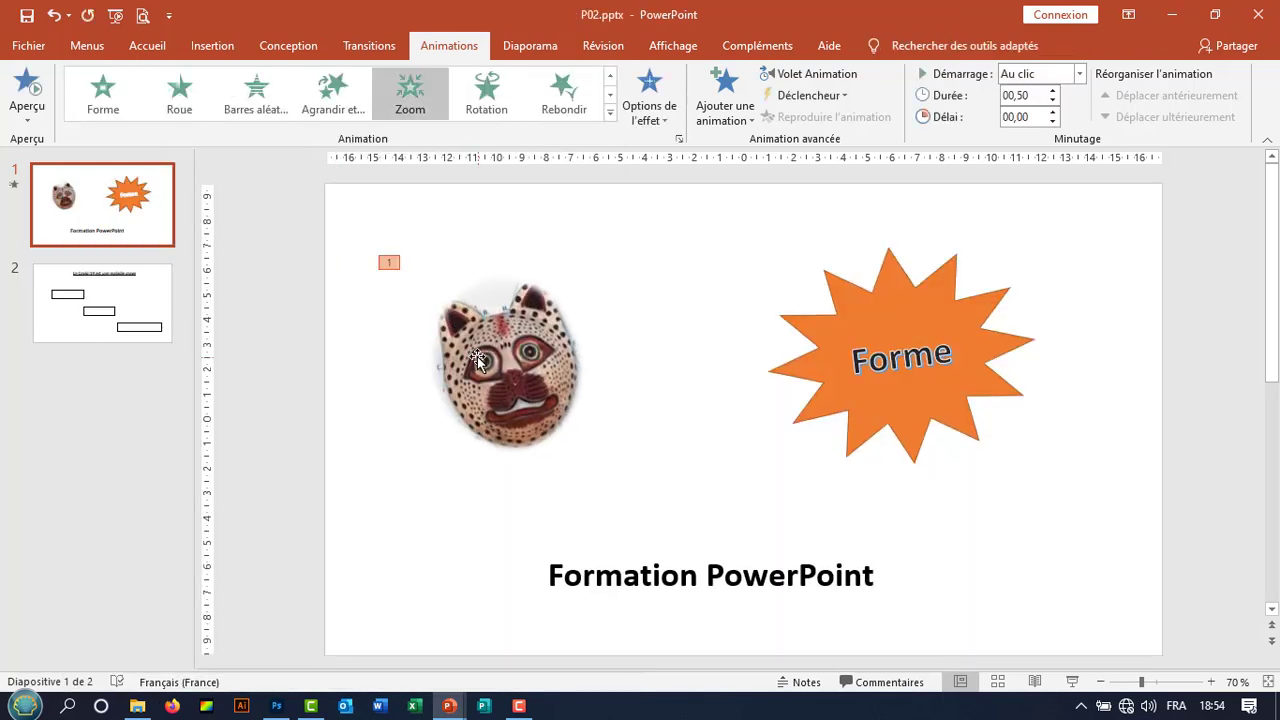
{"action": "left_click", "coordinate": [480, 100]}
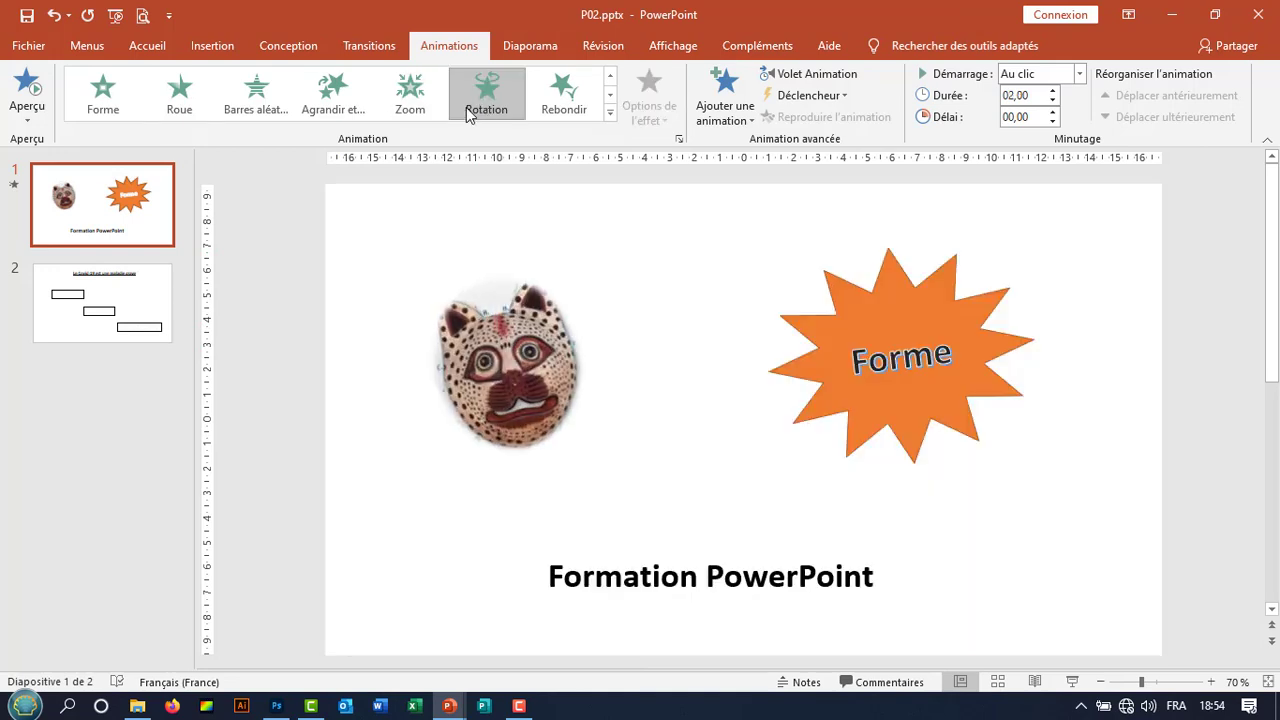
{"action": "left_click", "coordinate": [415, 96]}
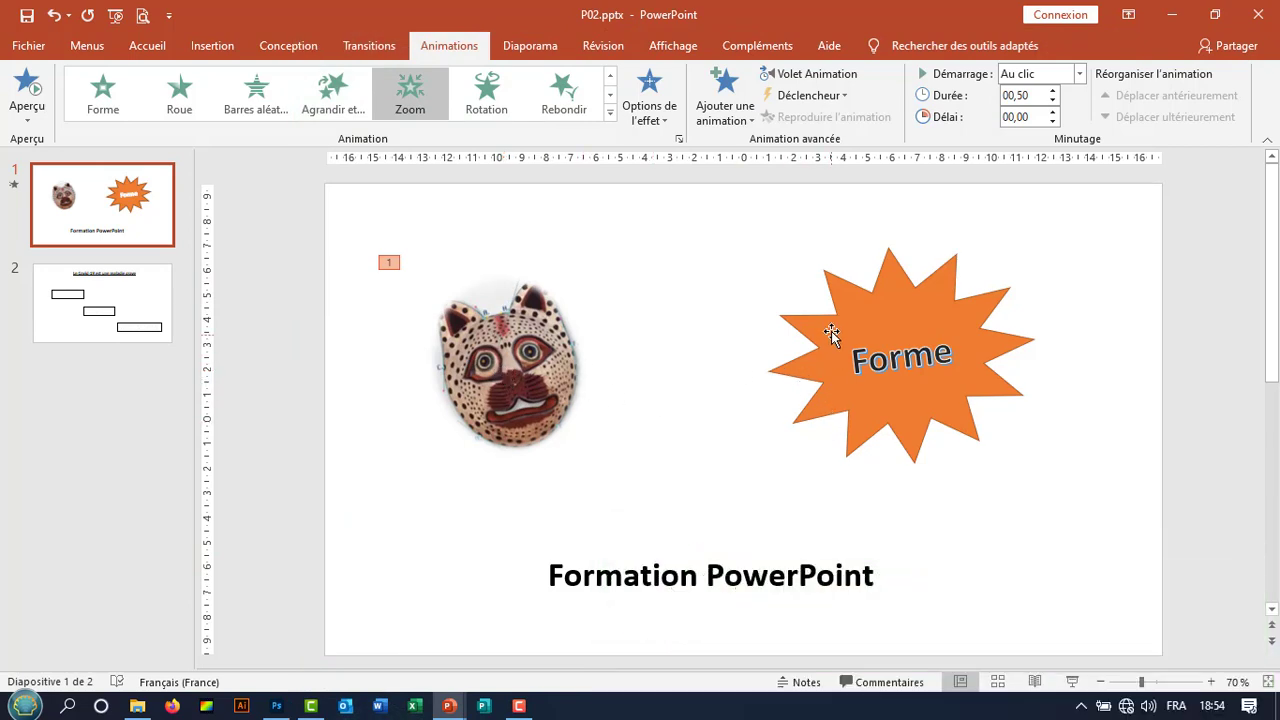
{"action": "left_click", "coordinate": [831, 316]}
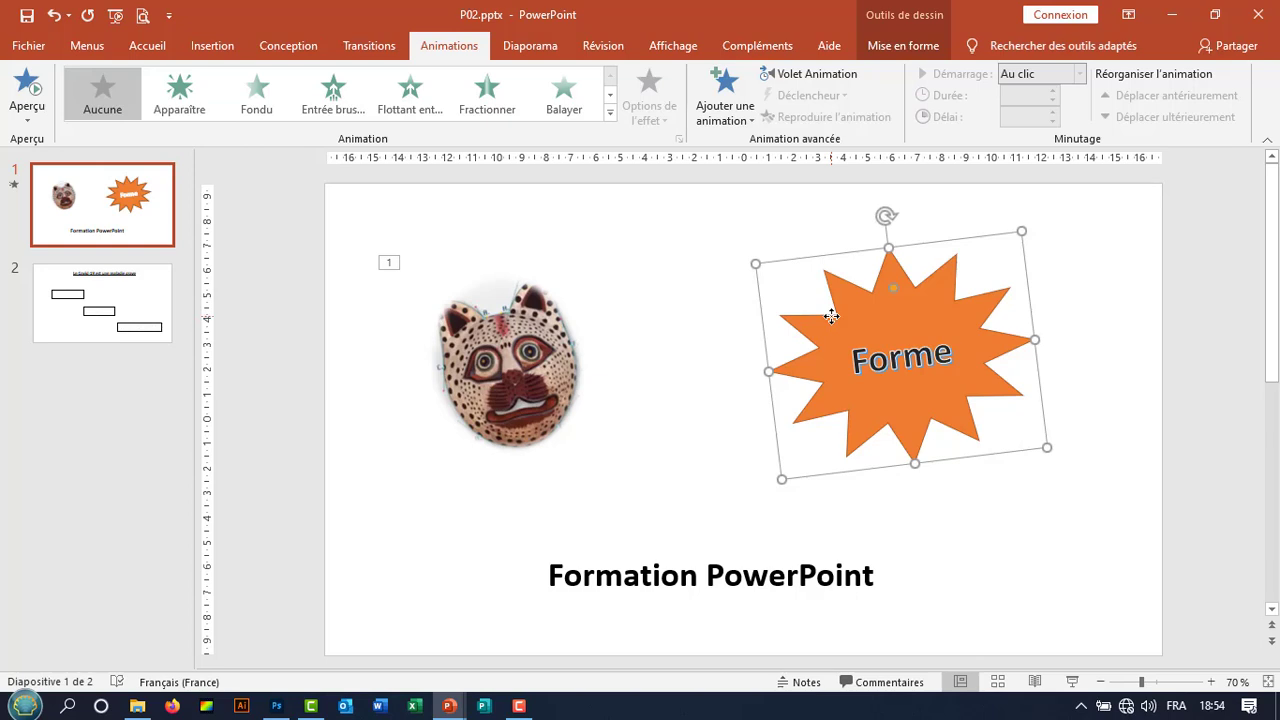
Give the Forme starburst a Fractionner entrance and nudge the title slightly up-left.
{"action": "left_click", "coordinate": [488, 104]}
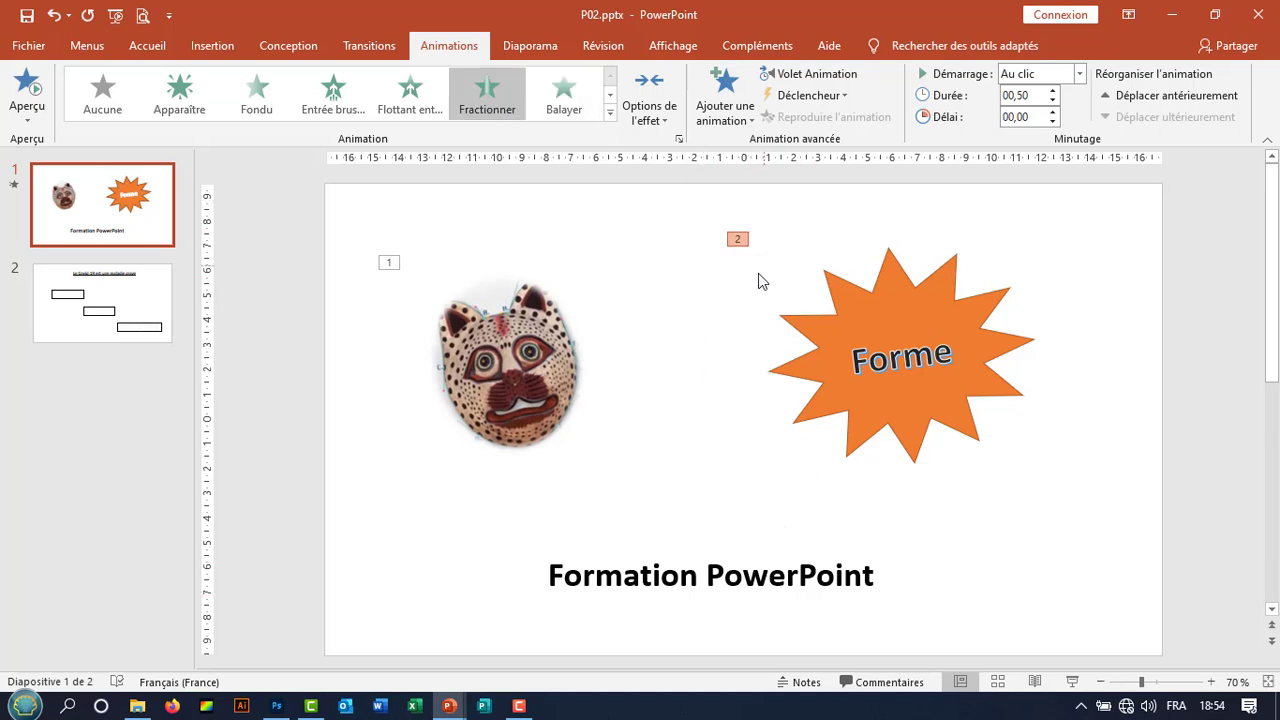
{"action": "left_click", "coordinate": [710, 556]}
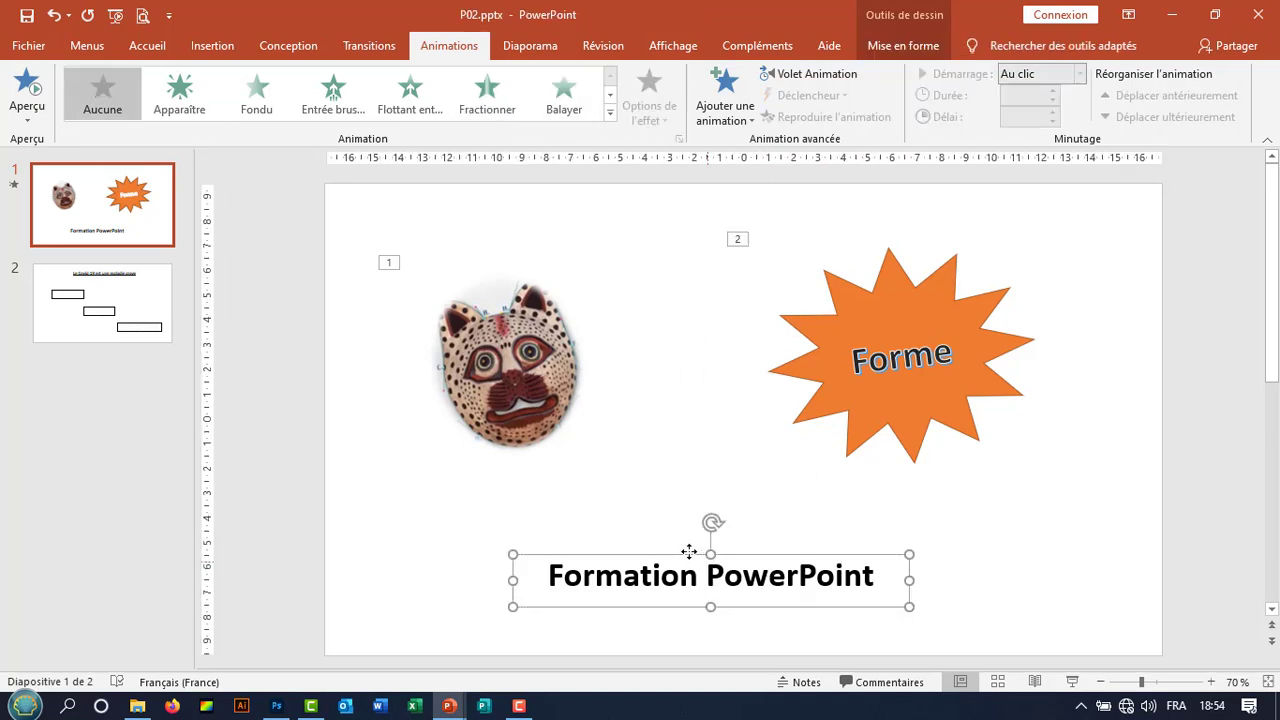
{"action": "left_click_drag", "start_coordinate": [689, 551], "coordinate": [683, 545]}
Give the title a Rétrécir et faire pivoter exit and run the slide show to test.
{"action": "left_click", "coordinate": [609, 112]}
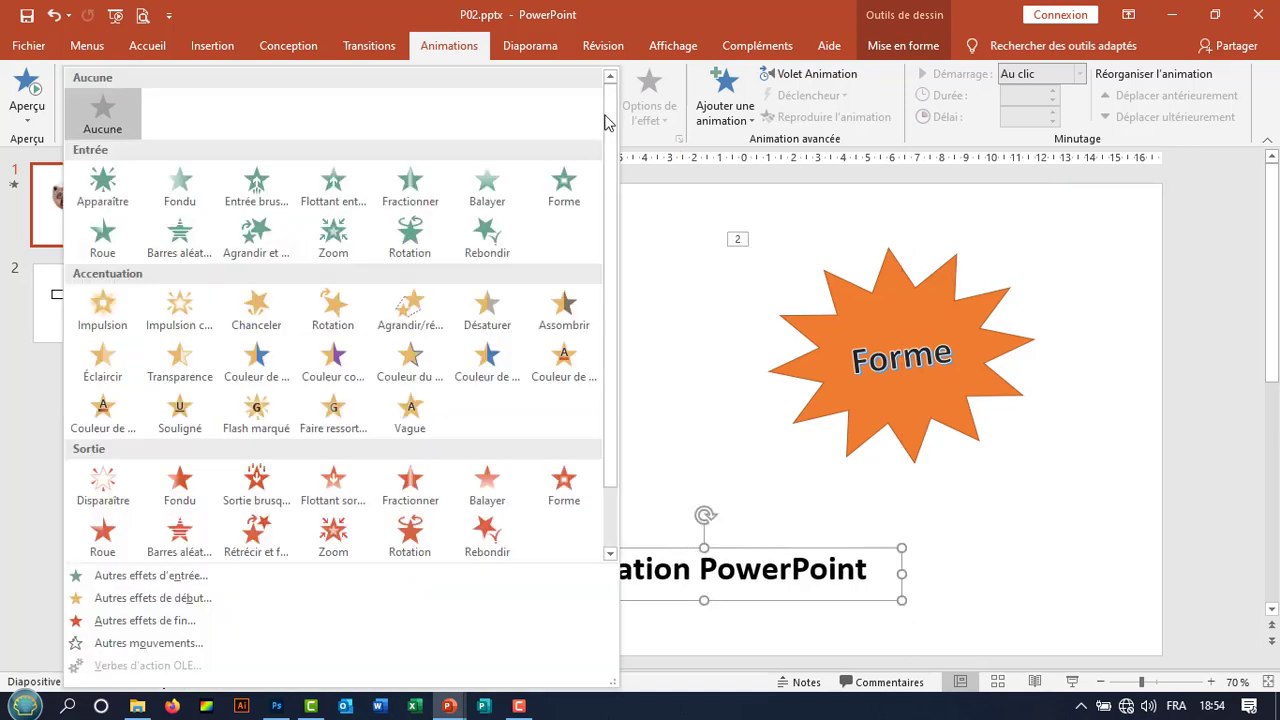
{"action": "left_click", "coordinate": [185, 489]}
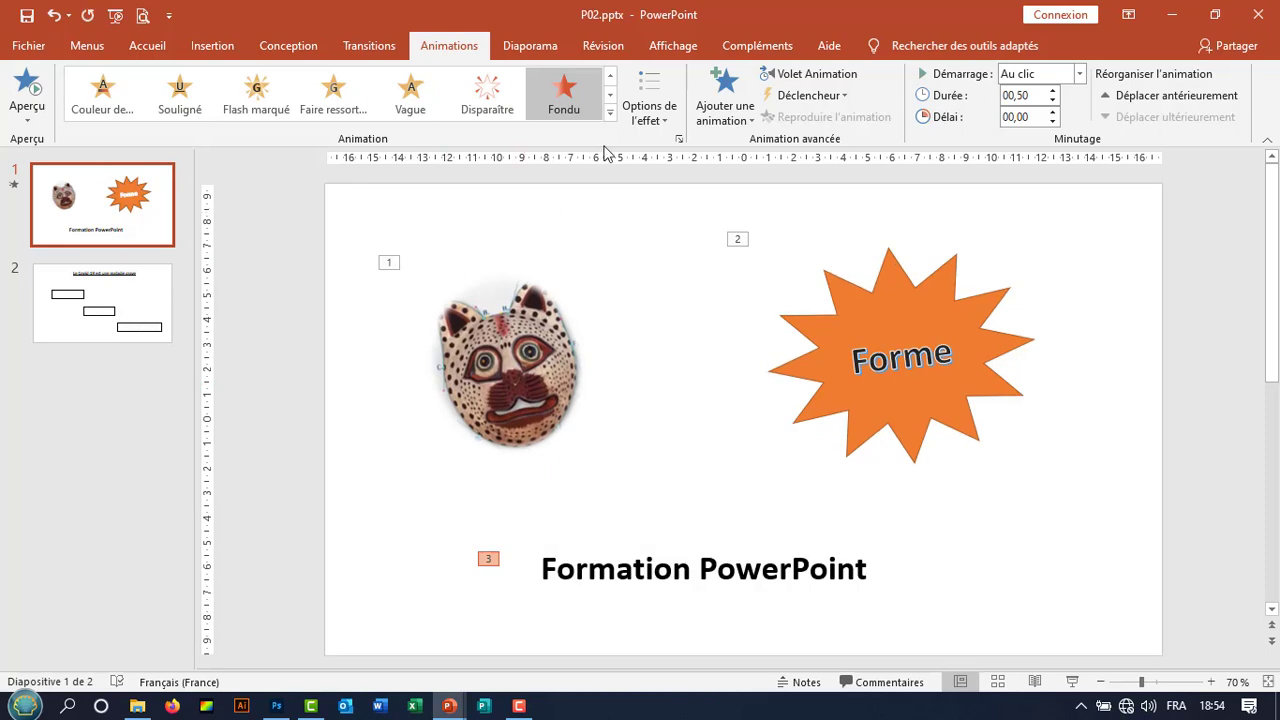
{"action": "left_click", "coordinate": [609, 114]}
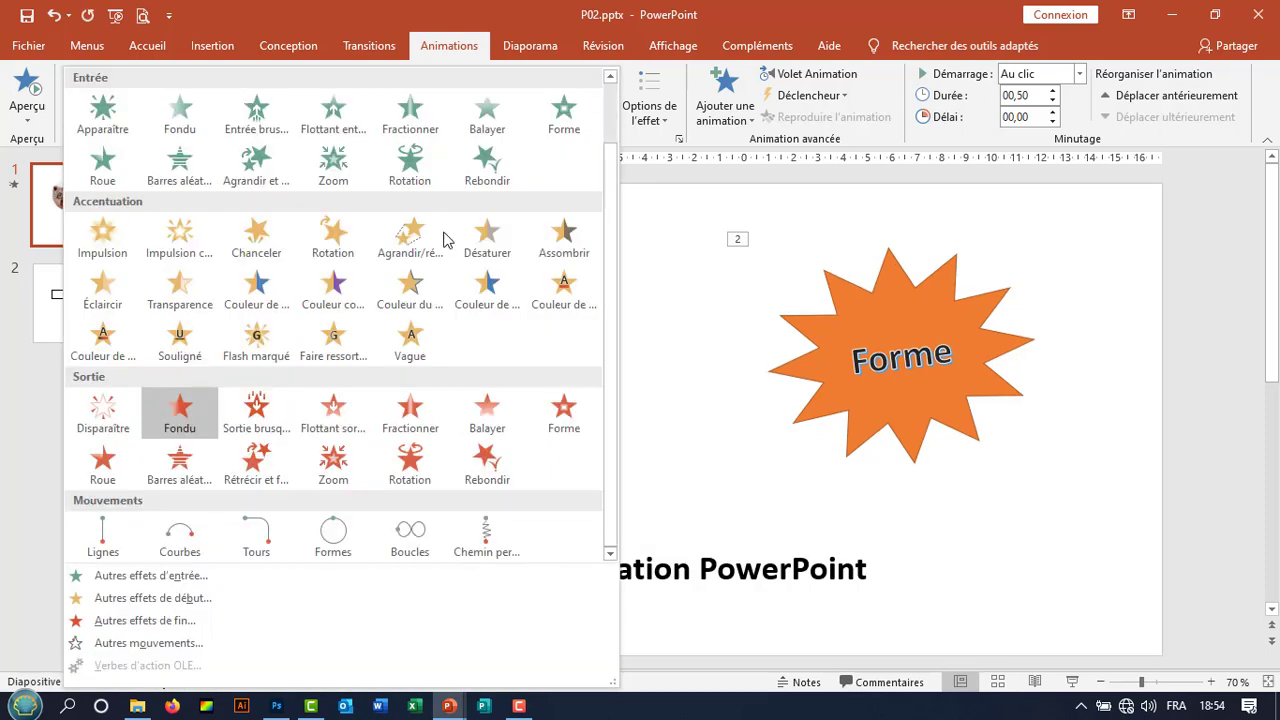
{"action": "left_click", "coordinate": [260, 474]}
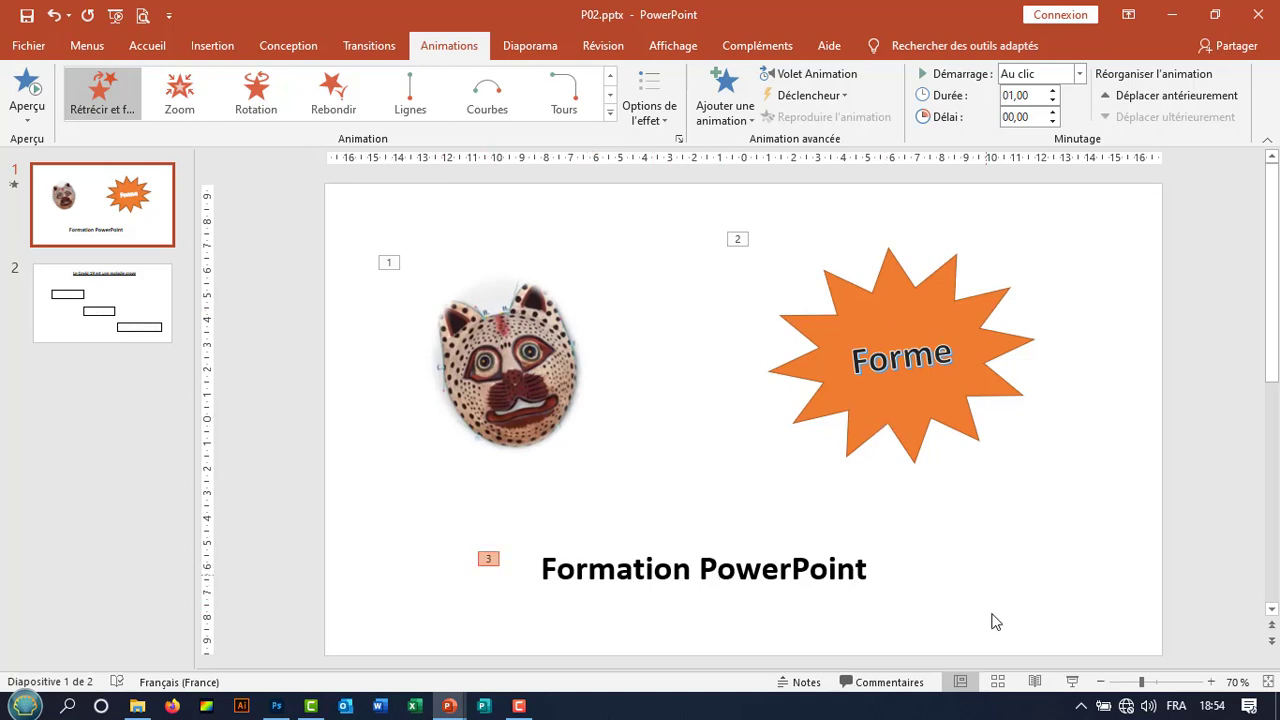
{"action": "left_click", "coordinate": [1071, 683]}
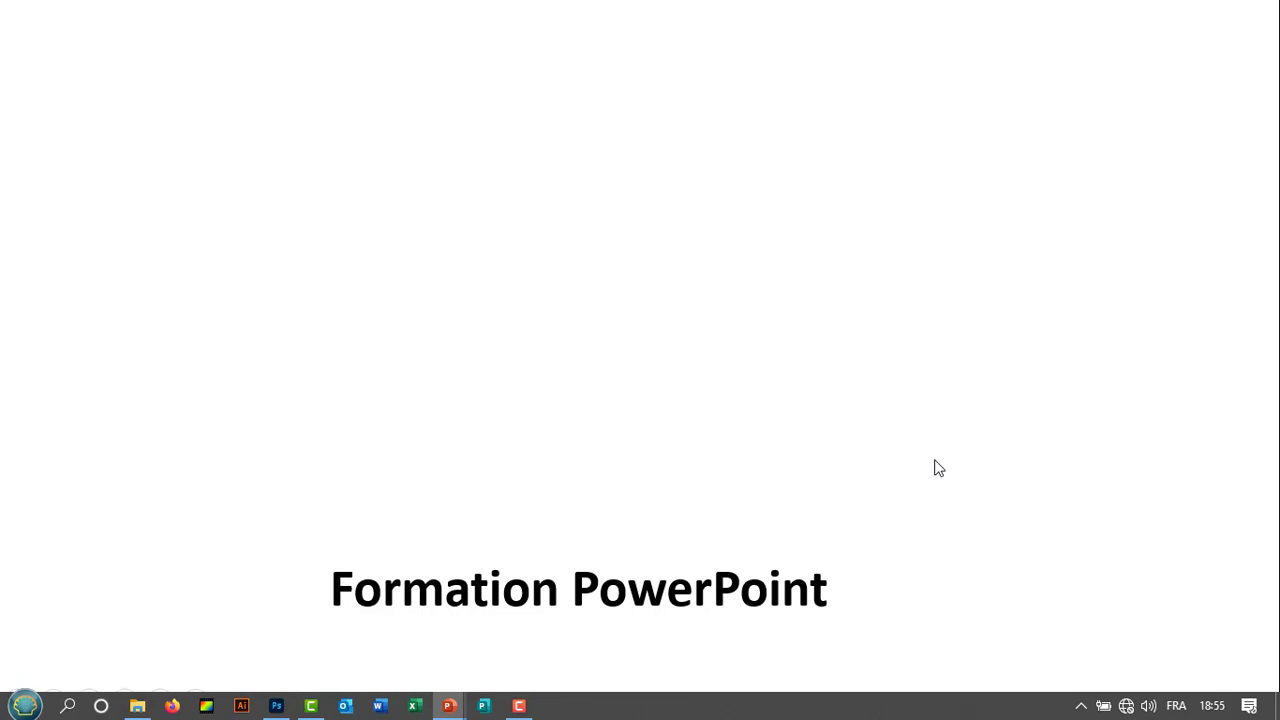
{"action": "left_click", "coordinate": [977, 516]}
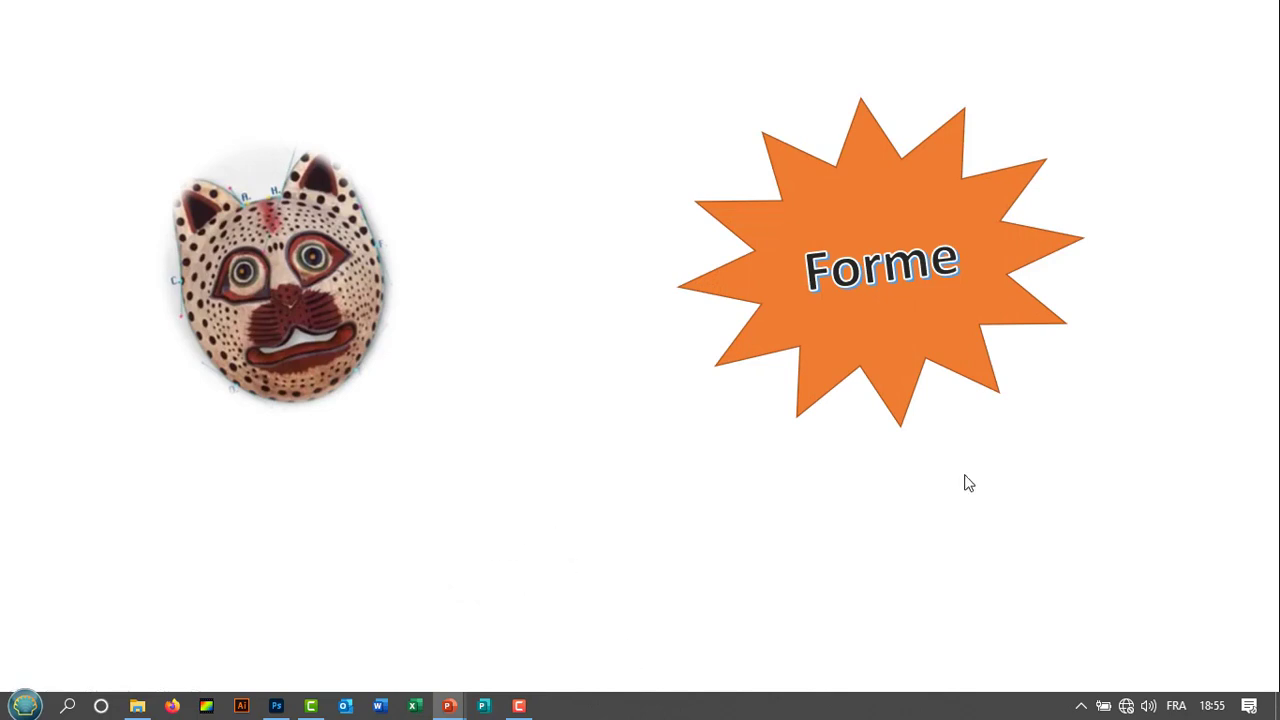
{"action": "key", "text": "Escape"}
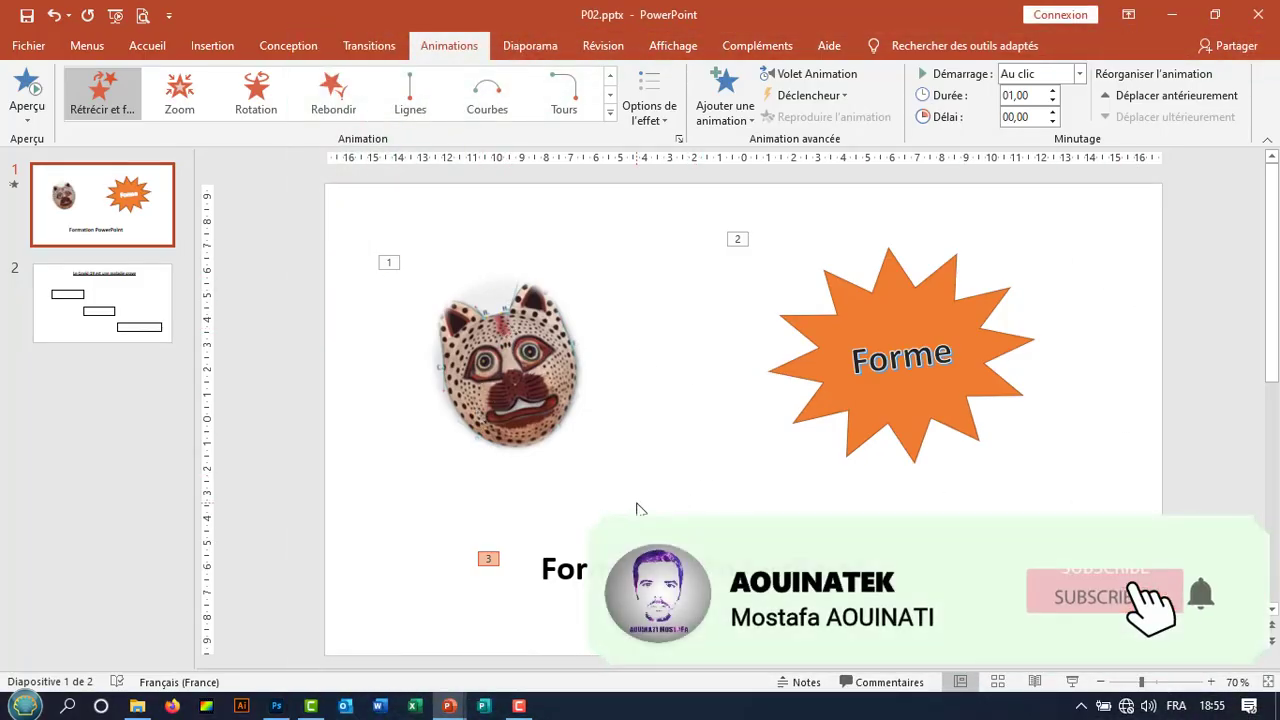
Set the Forme starburst's animation to start Avec la précédente.
{"action": "left_click", "coordinate": [545, 443]}
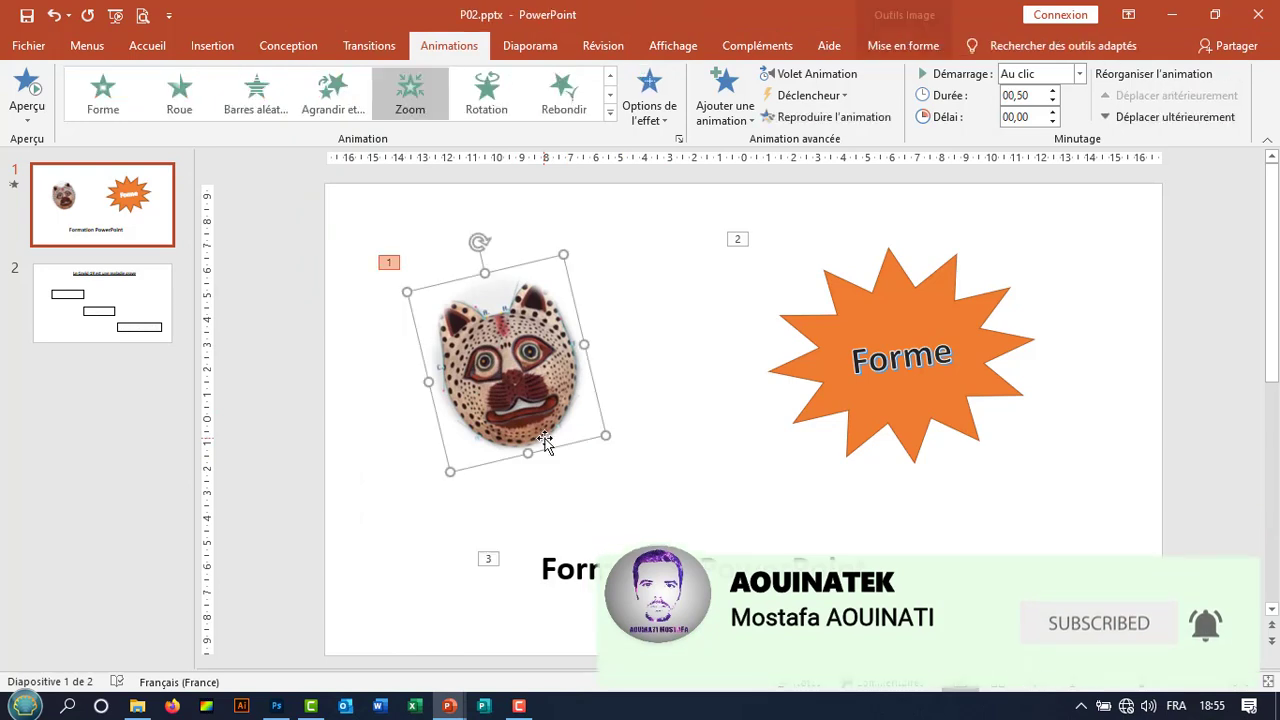
{"action": "left_click", "coordinate": [880, 400]}
{"action": "left_click", "coordinate": [813, 560]}
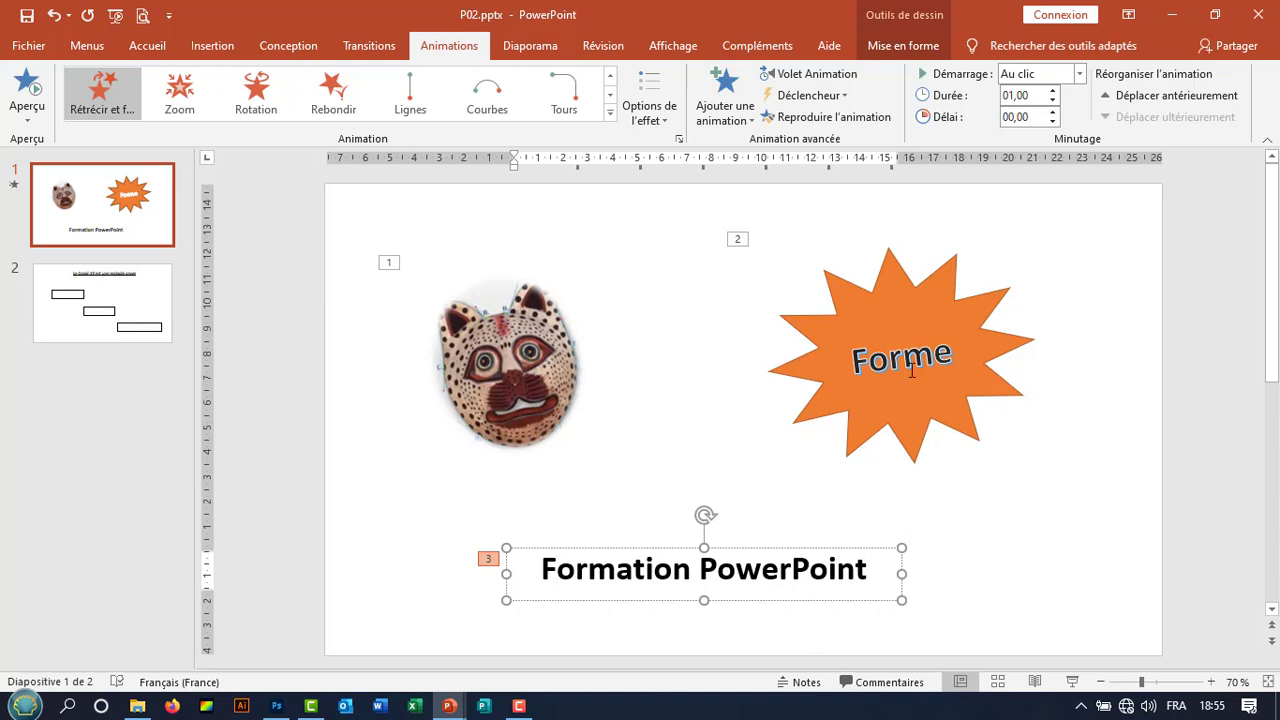
{"action": "left_click", "coordinate": [527, 347]}
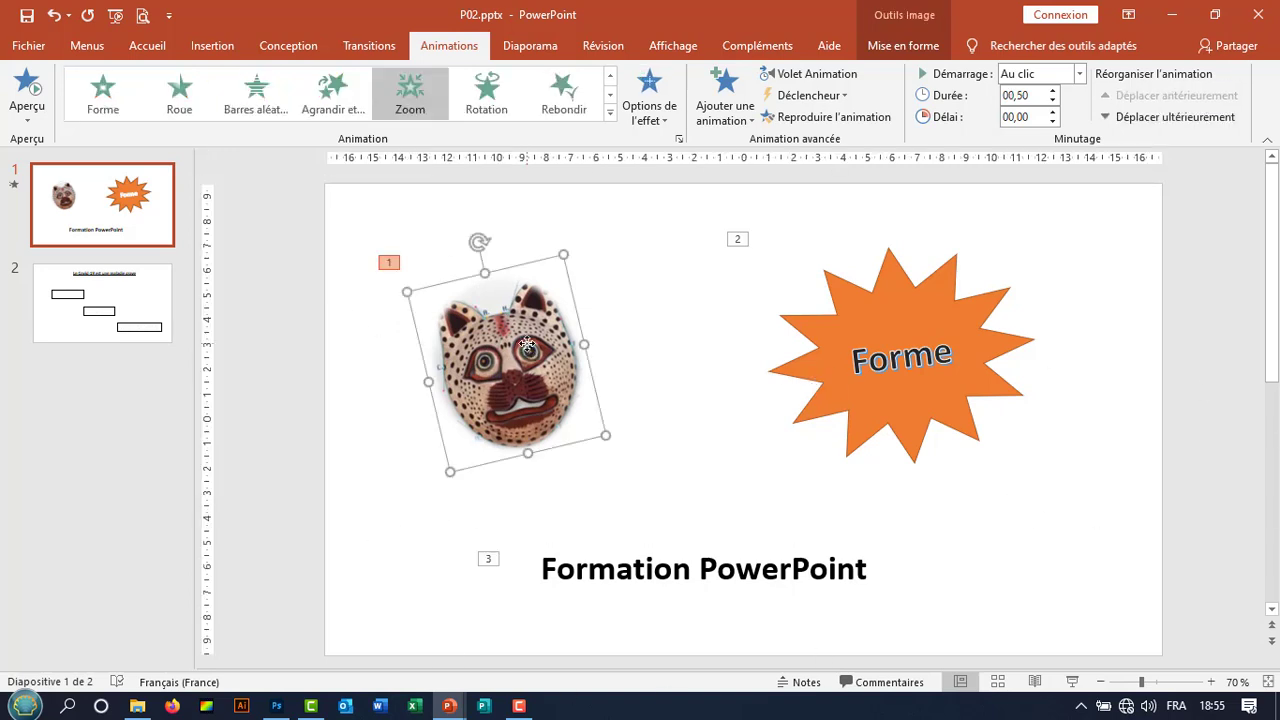
{"action": "left_click", "coordinate": [834, 320]}
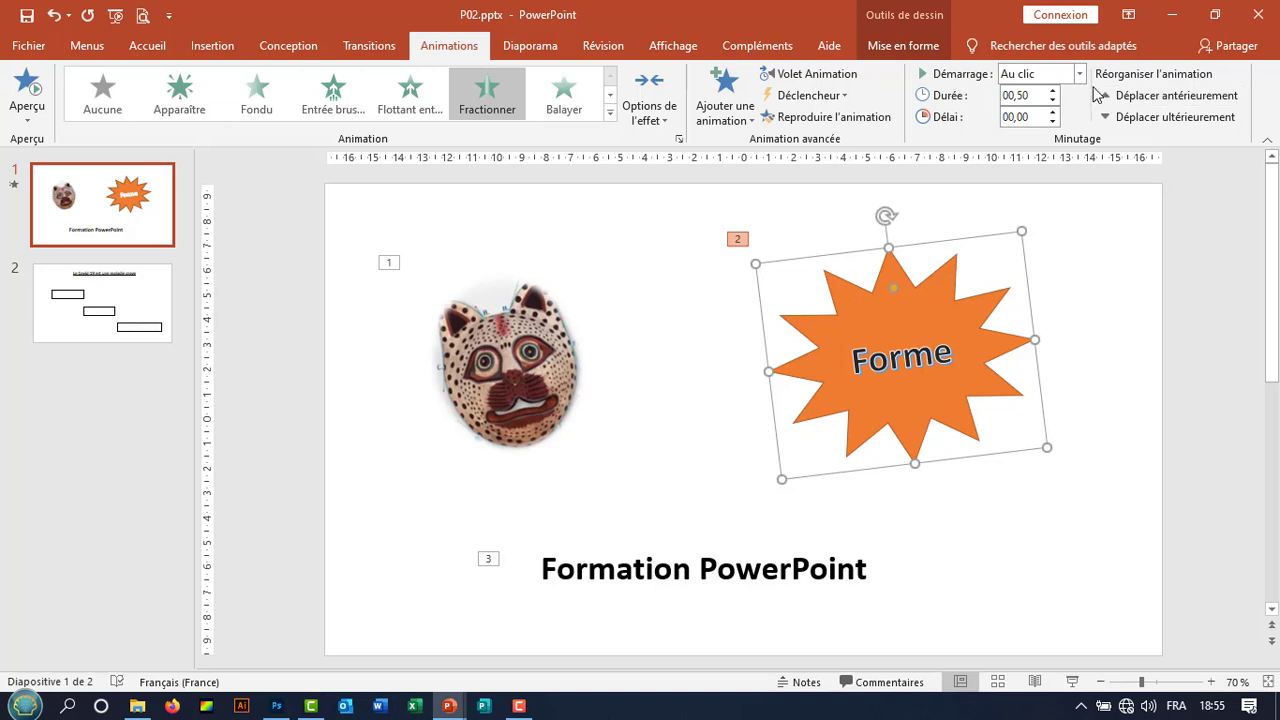
{"action": "left_click", "coordinate": [1079, 74]}
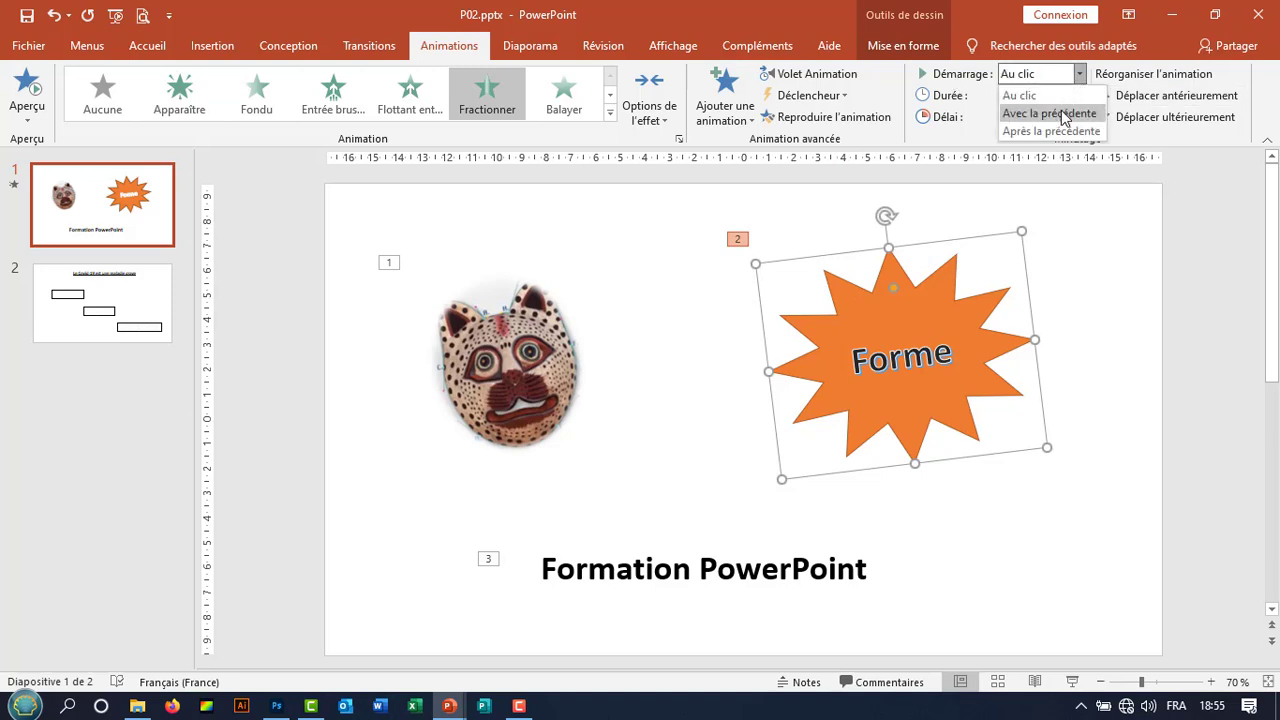
{"action": "left_click", "coordinate": [1066, 113]}
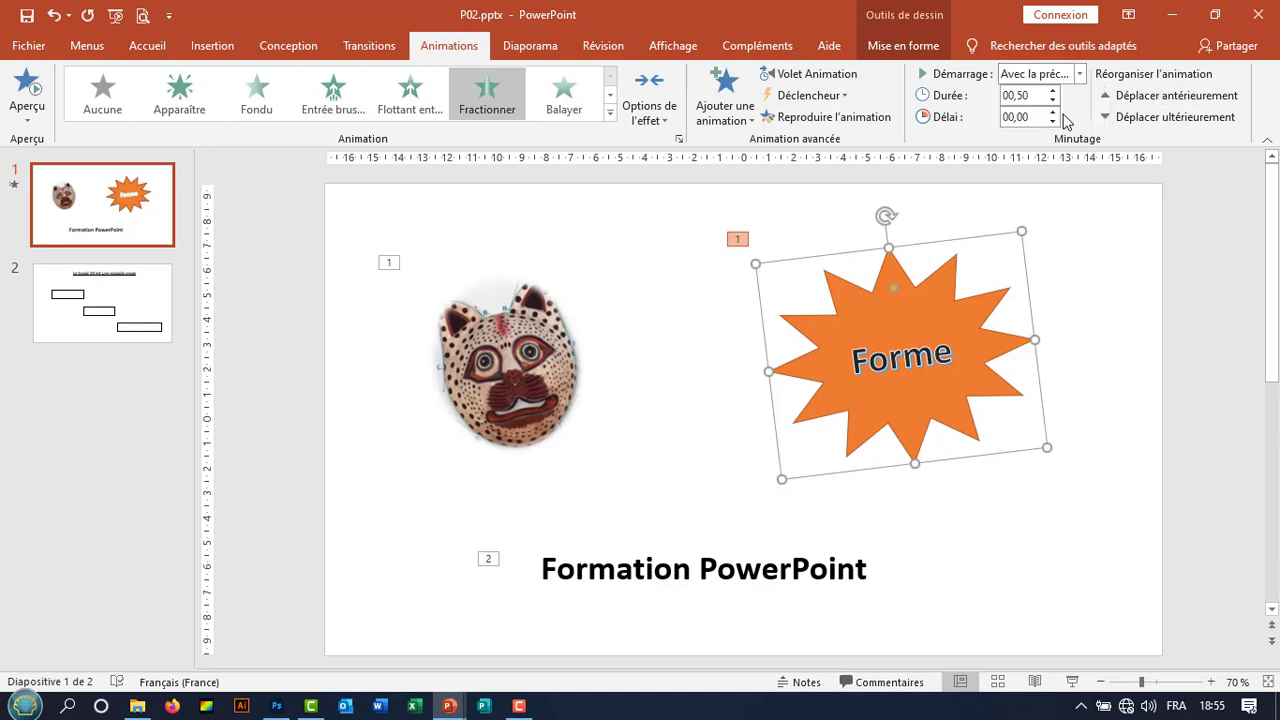
{"action": "left_click", "coordinate": [1120, 310]}
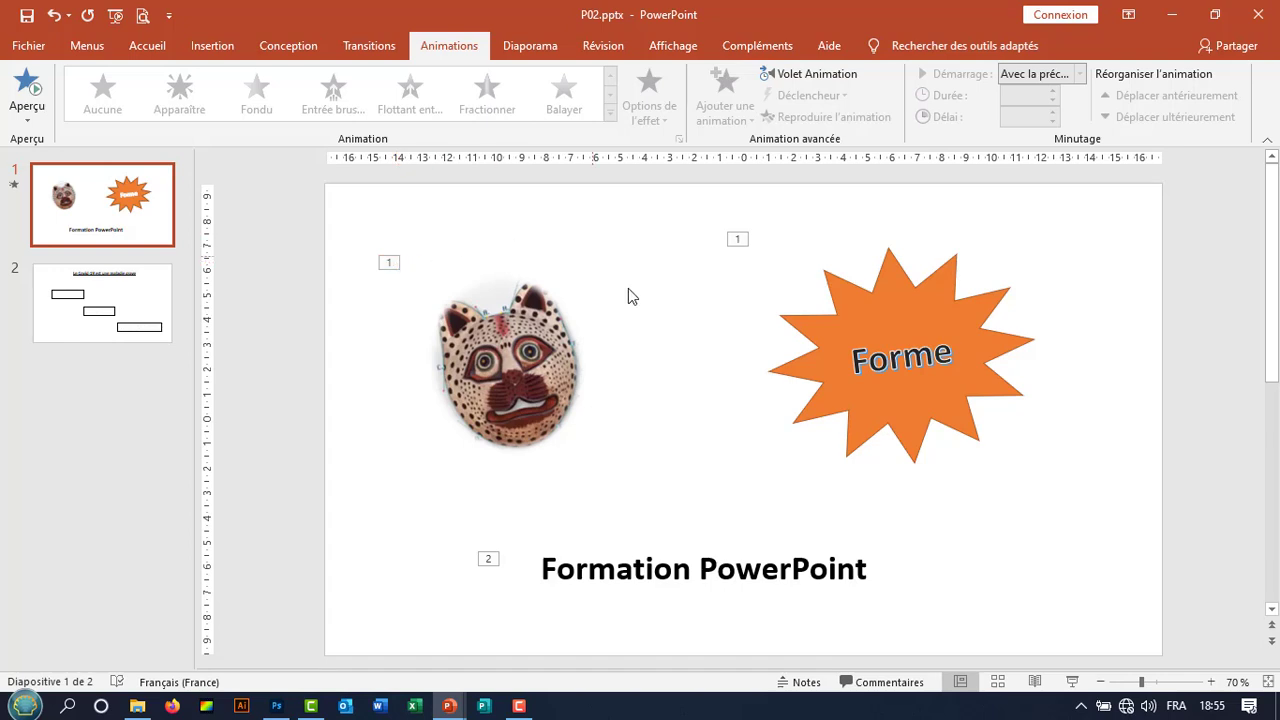
Set the Formation PowerPoint title's animation to start Avec la précédente too.
{"action": "left_click", "coordinate": [654, 567]}
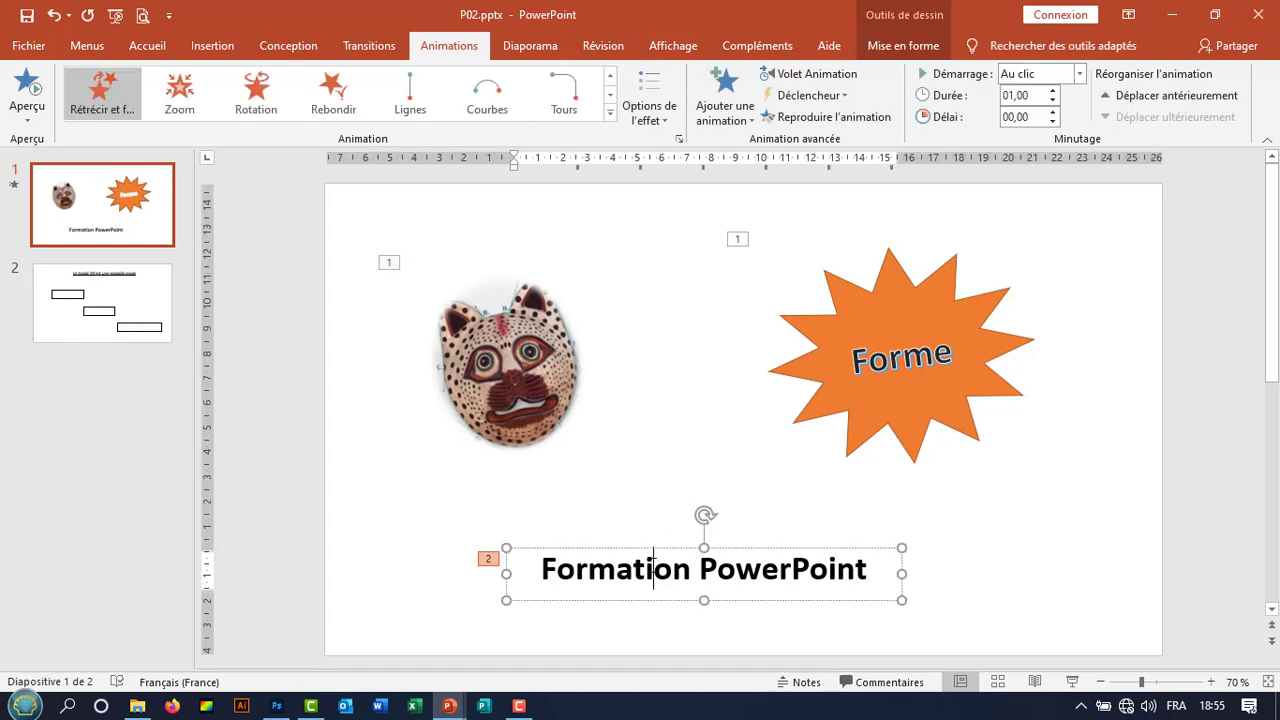
{"action": "left_click", "coordinate": [649, 547]}
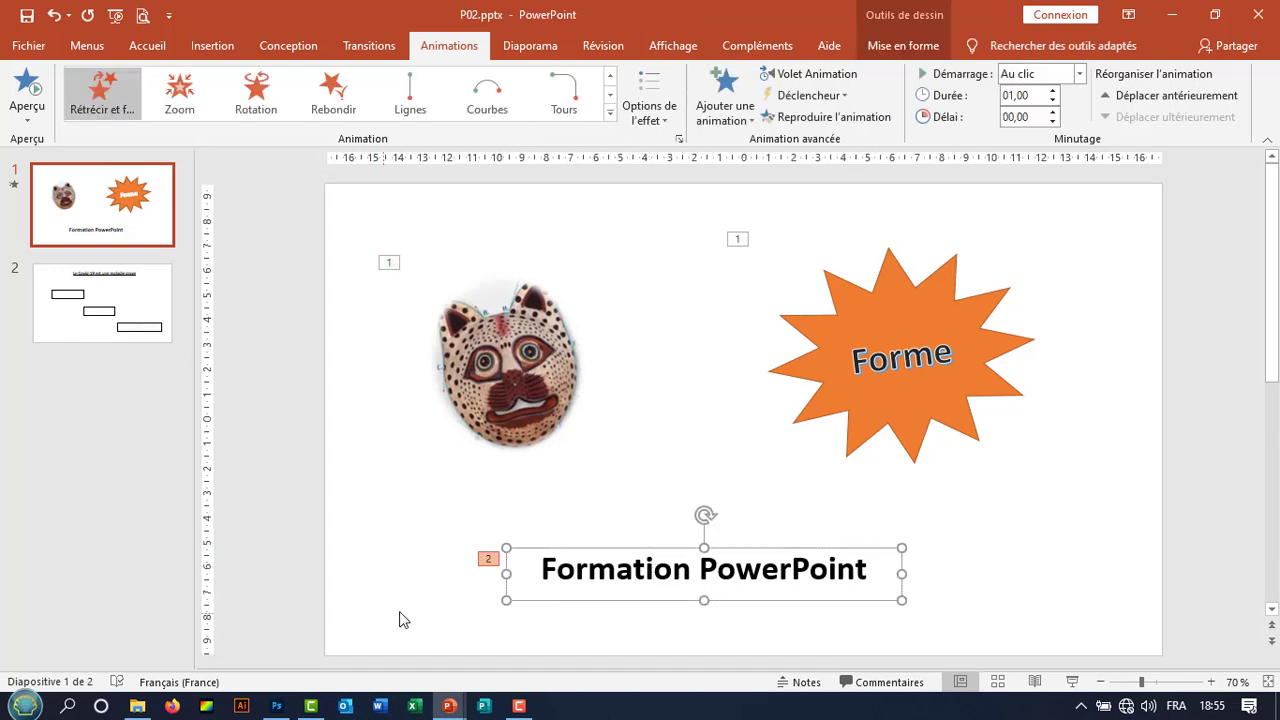
{"action": "left_click", "coordinate": [1079, 74]}
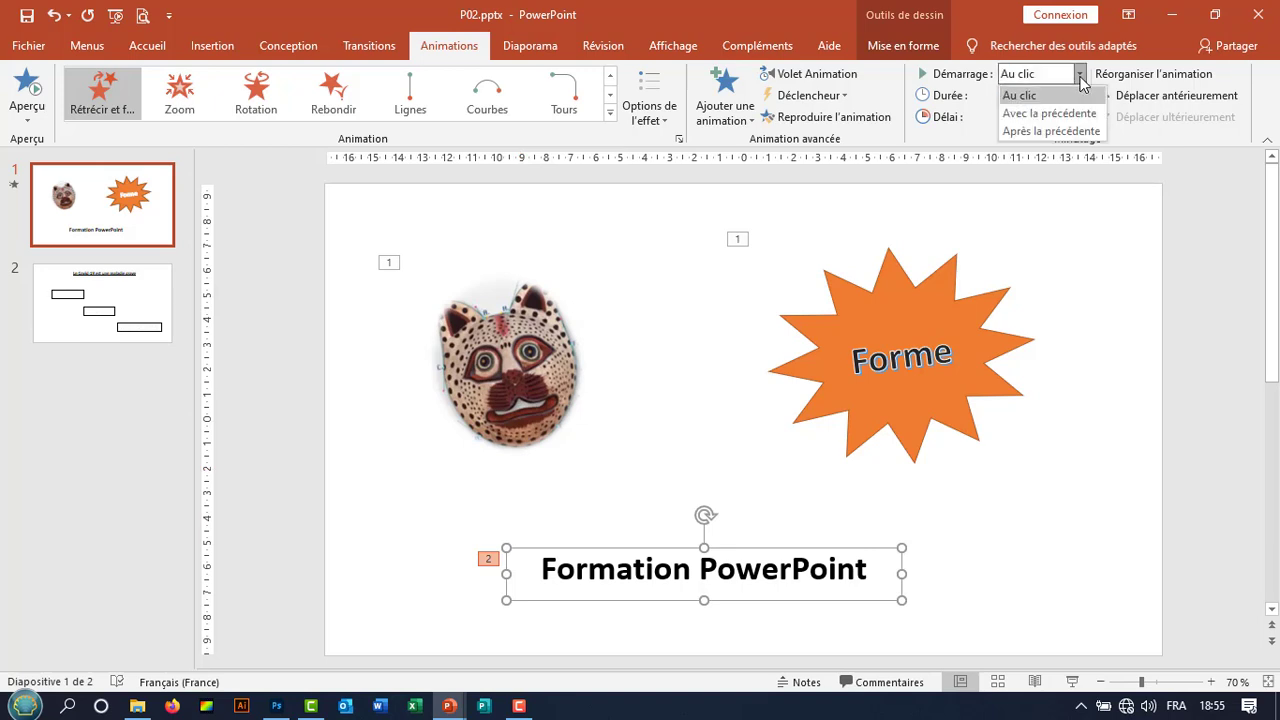
{"action": "left_click", "coordinate": [1072, 122]}
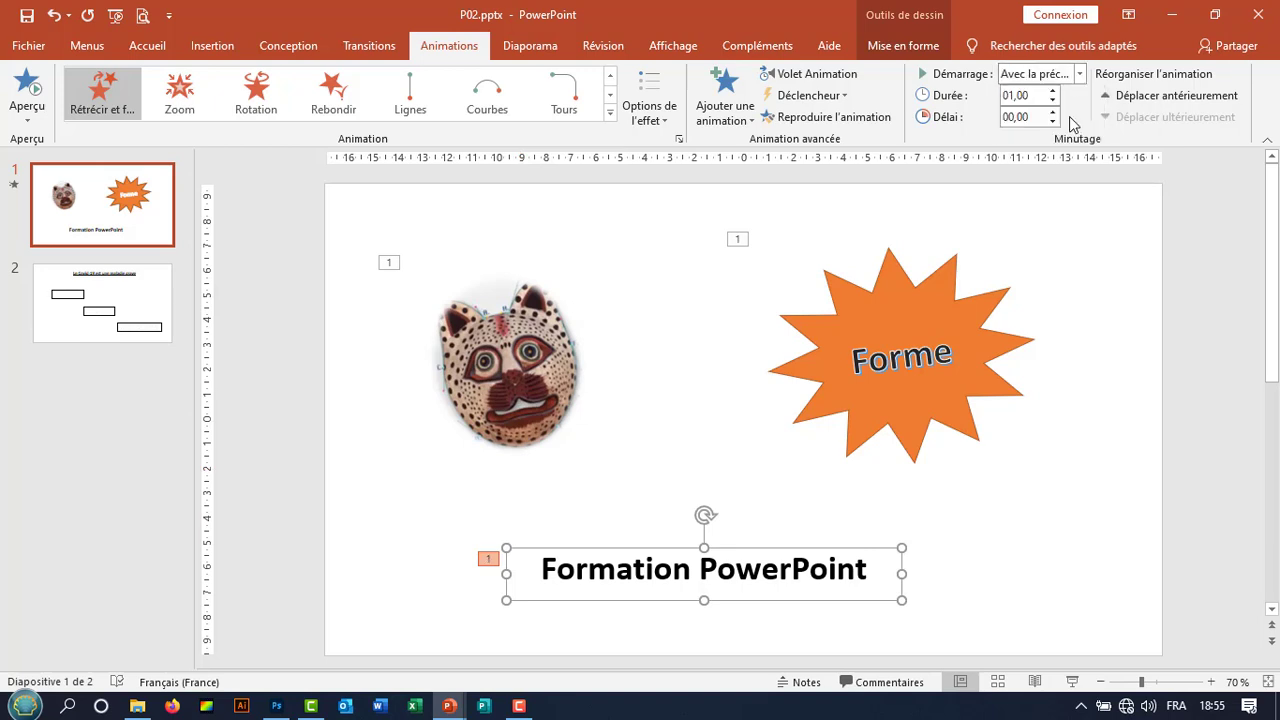
{"action": "left_click", "coordinate": [1068, 442]}
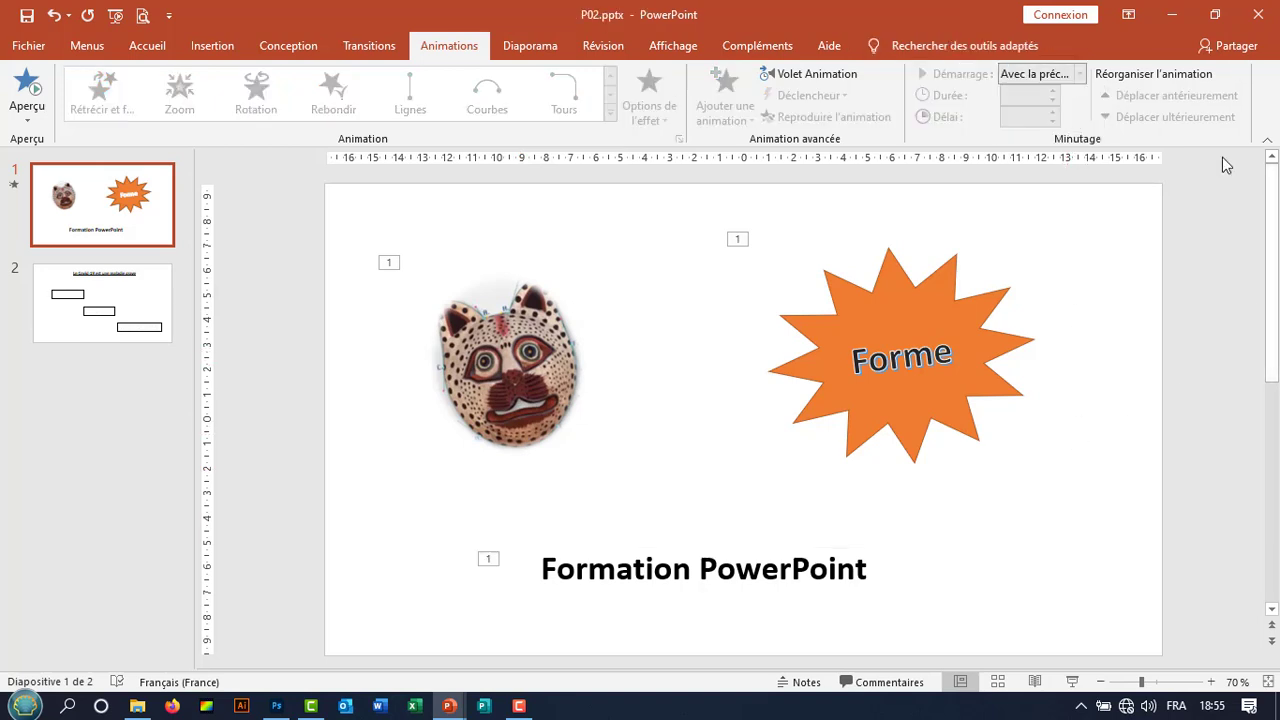
{"action": "left_click", "coordinate": [1073, 682]}
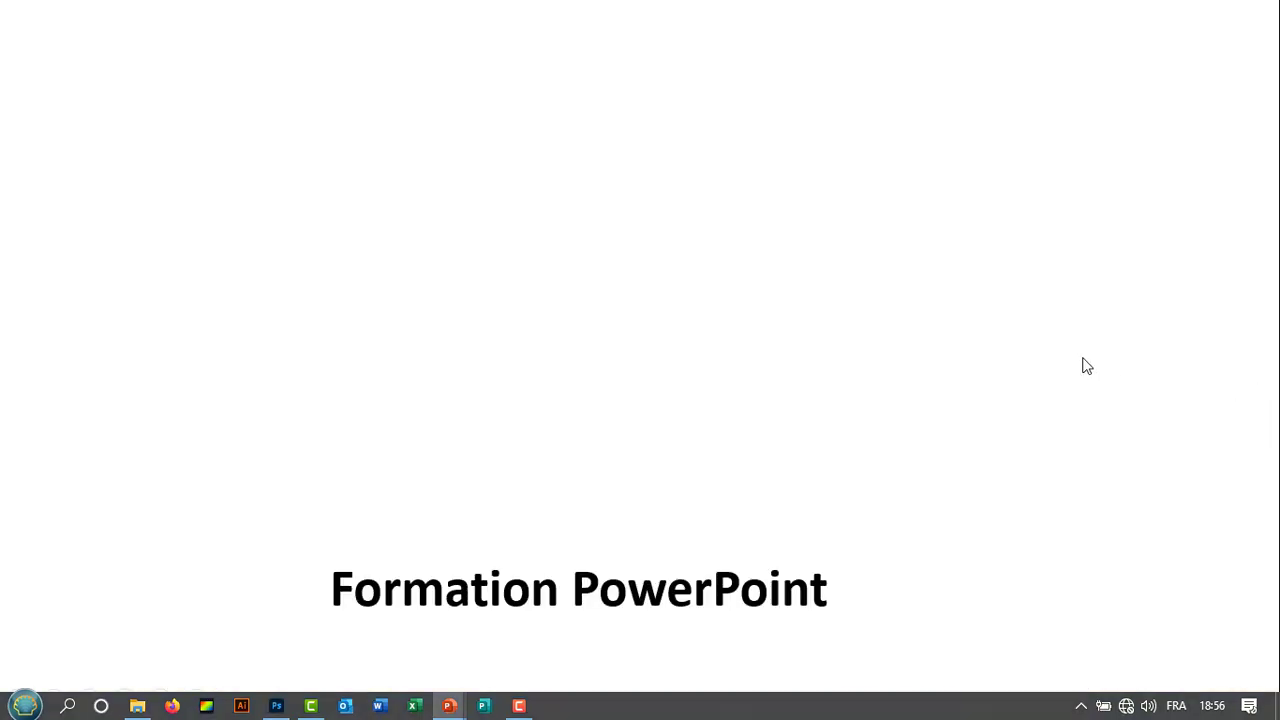
{"action": "left_click", "coordinate": [1073, 388]}
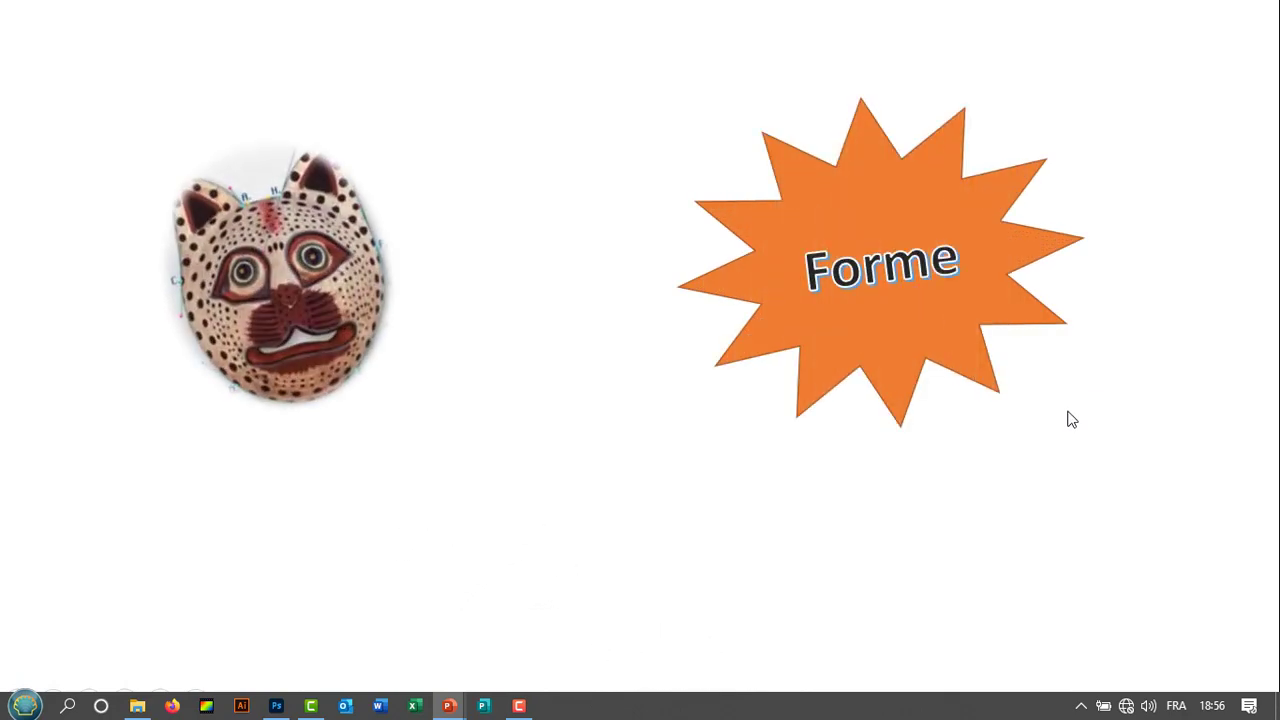
{"action": "key", "text": "Escape"}
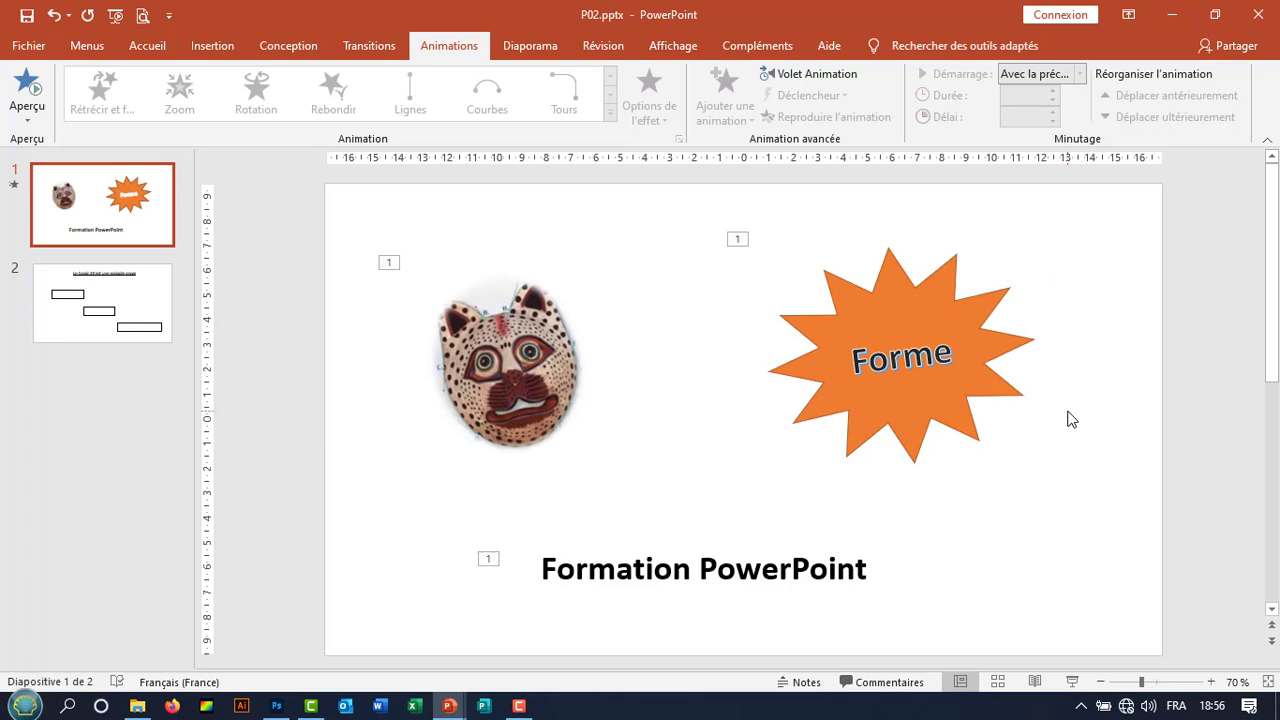
Go to slide 2 and nudge the Covid-19 question title slightly right.
{"action": "left_click", "coordinate": [148, 335]}
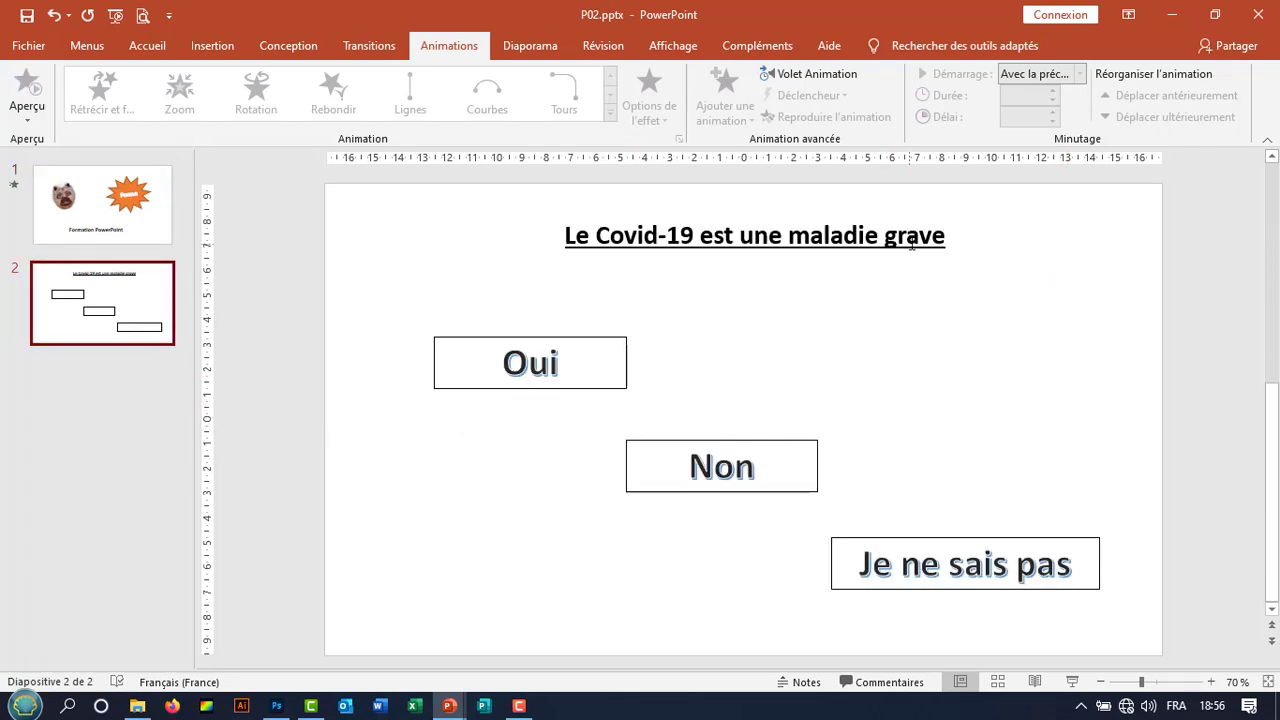
{"action": "left_click", "coordinate": [912, 244]}
{"action": "left_click_drag", "start_coordinate": [937, 277], "coordinate": [937, 277]}
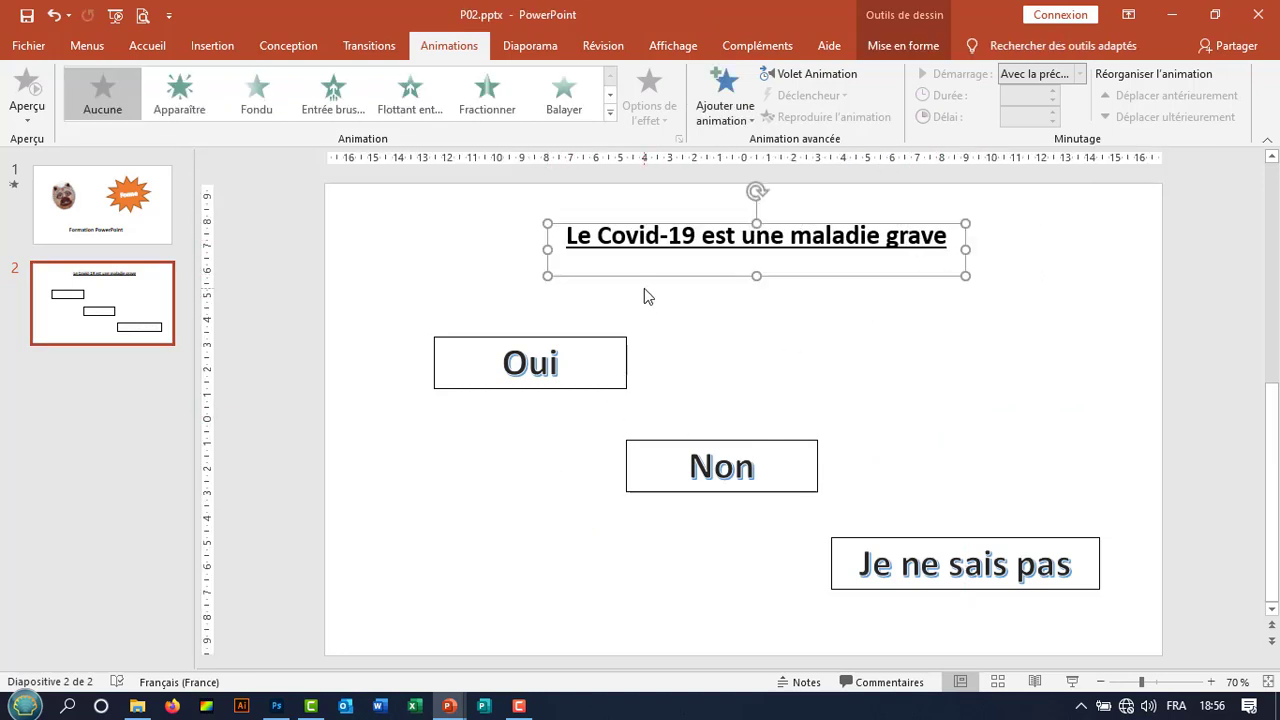
Select the Oui answer box and expand the full animation effects gallery.
{"action": "left_click", "coordinate": [563, 391]}
{"action": "left_click", "coordinate": [697, 444]}
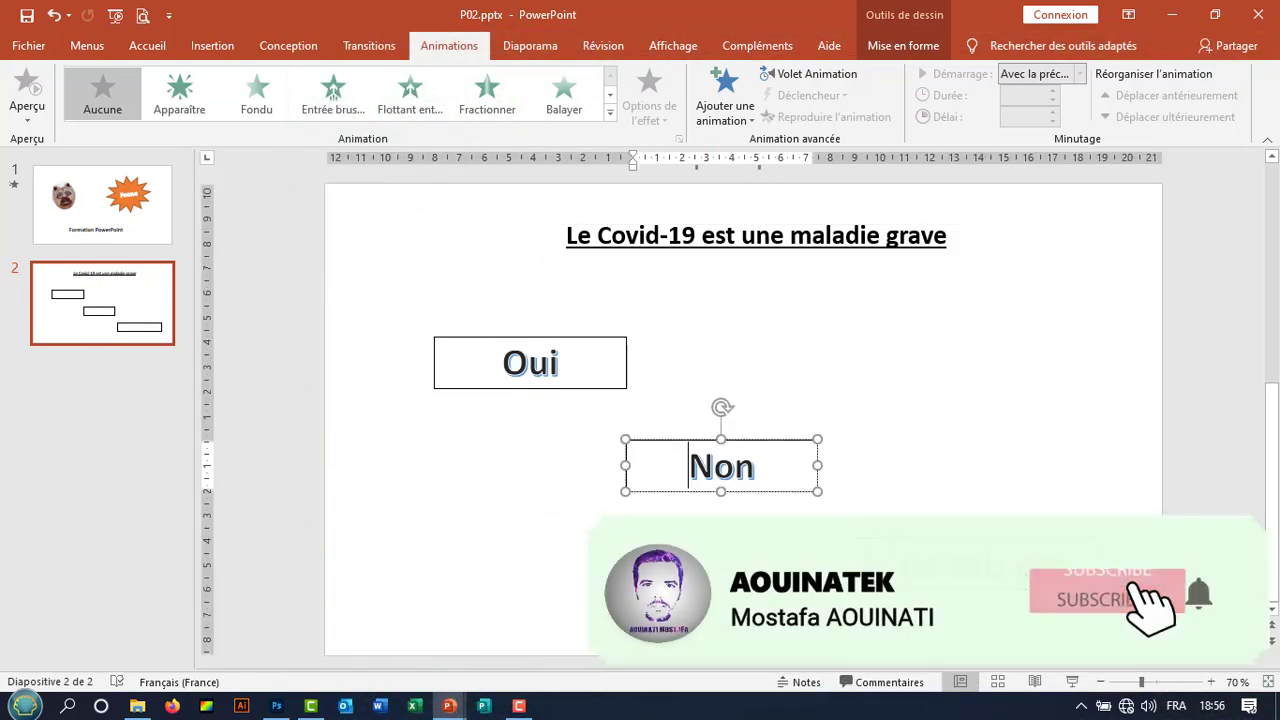
{"action": "left_click", "coordinate": [835, 485]}
{"action": "left_click", "coordinate": [762, 494]}
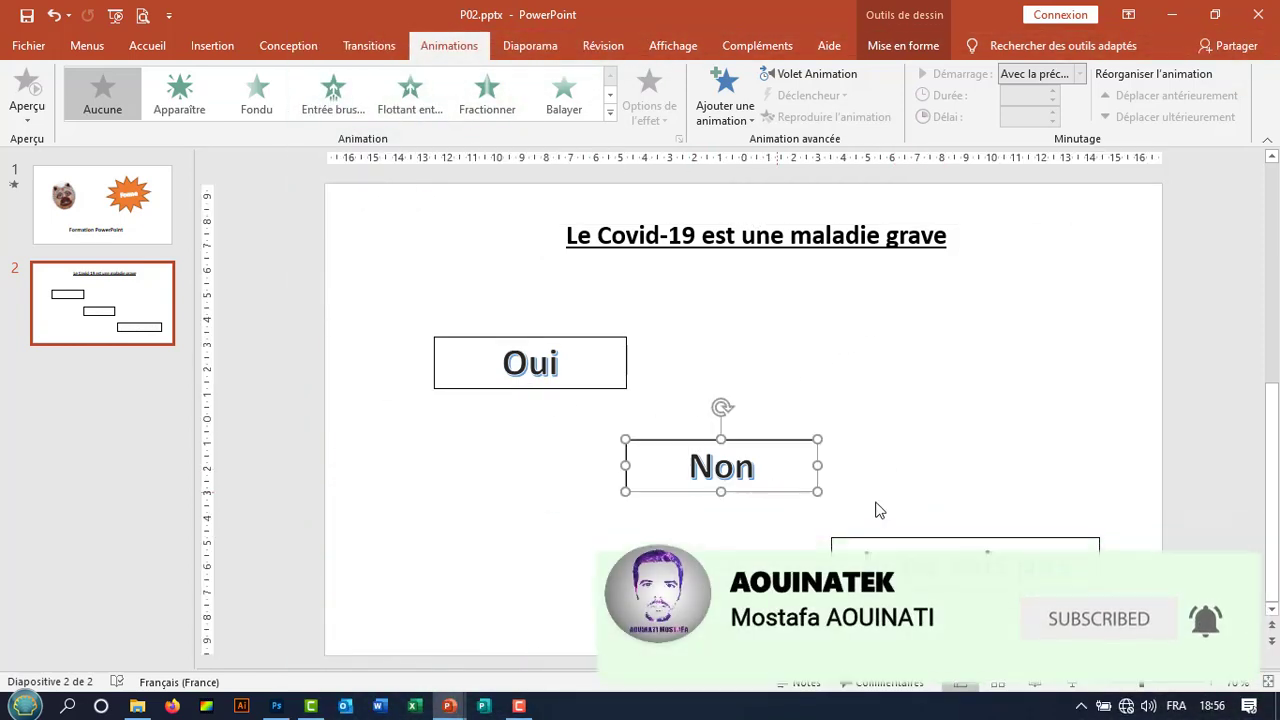
{"action": "left_click", "coordinate": [596, 335]}
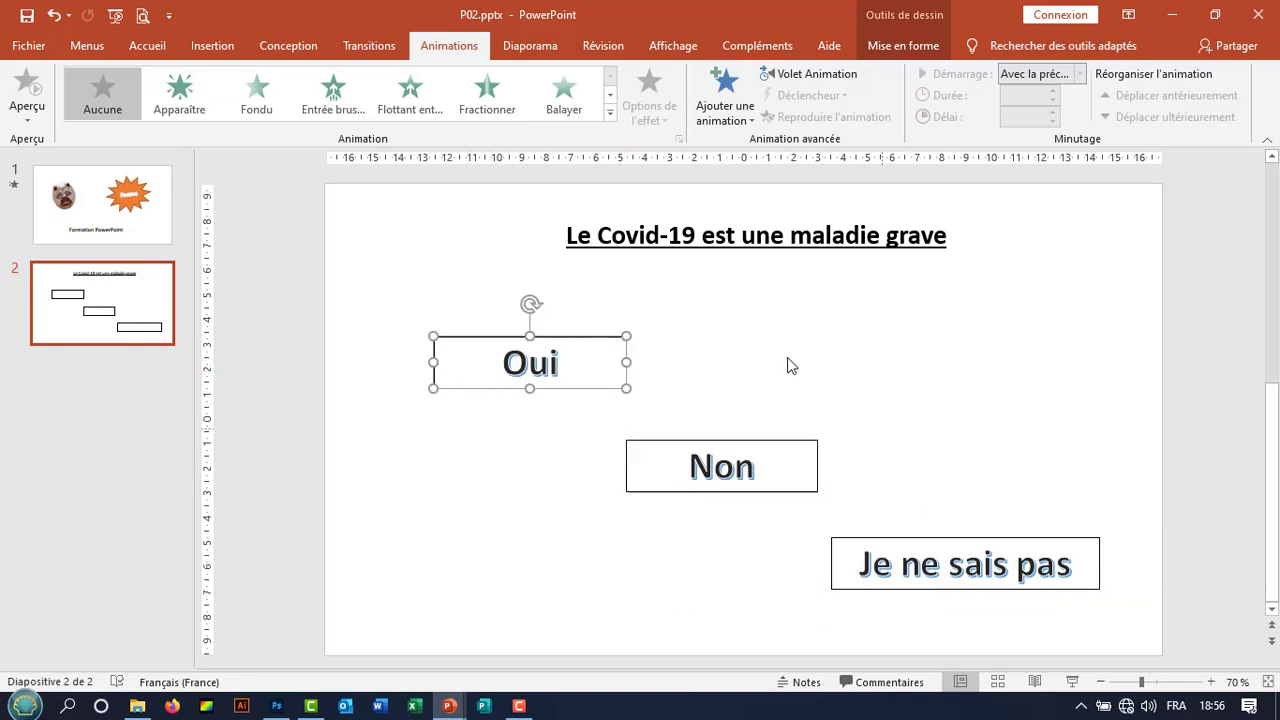
{"action": "left_click", "coordinate": [610, 117]}
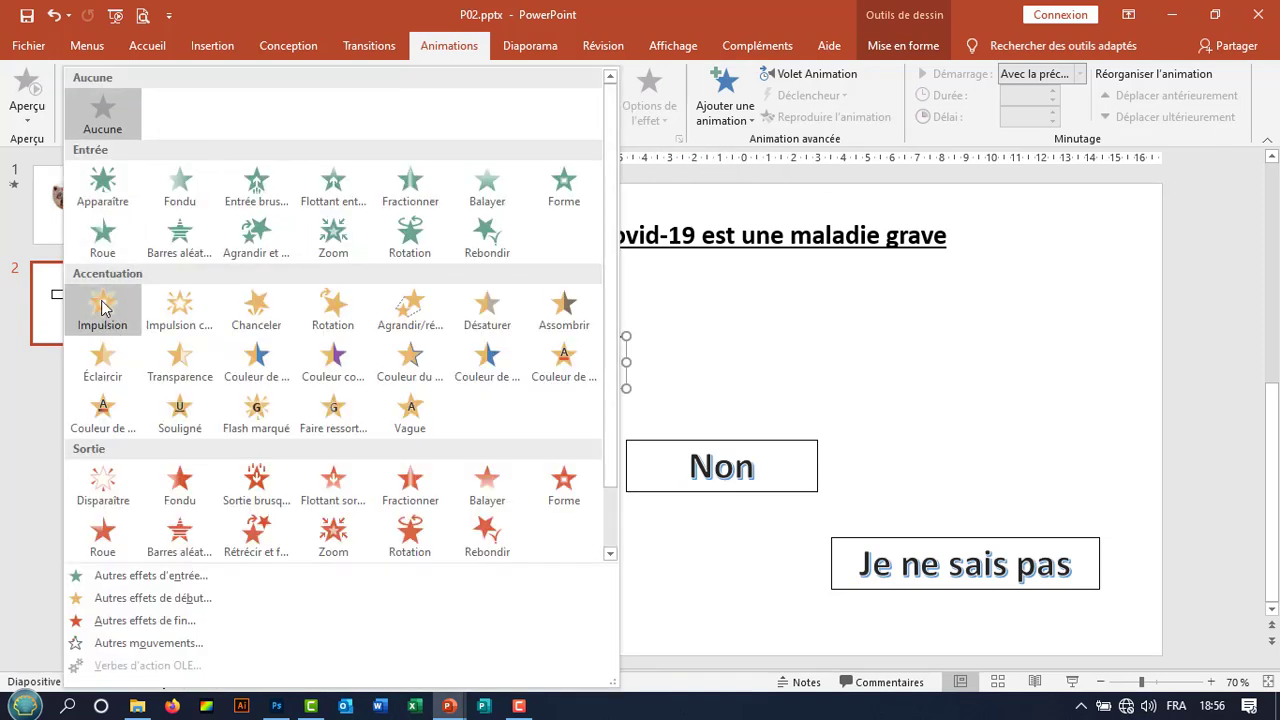
Apply a yellow Couleur de l'objet emphasis animation to the Oui box.
{"action": "left_click", "coordinate": [258, 360]}
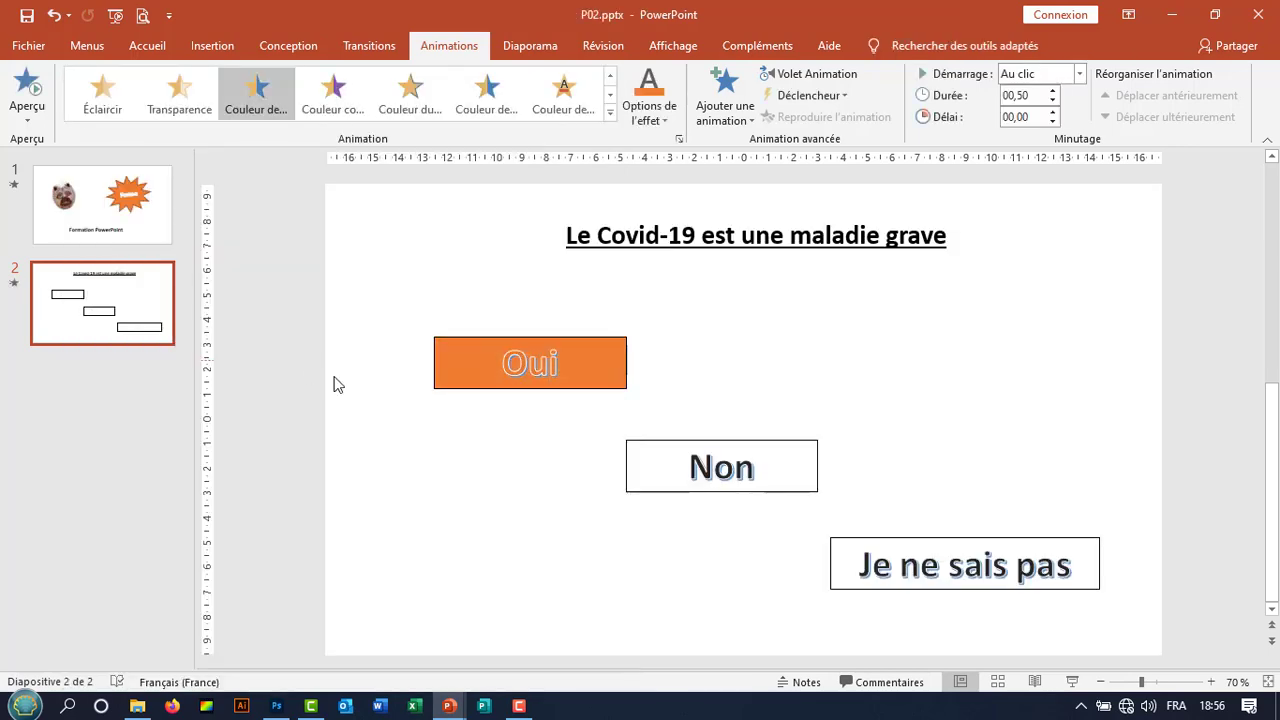
{"action": "left_click", "coordinate": [480, 393]}
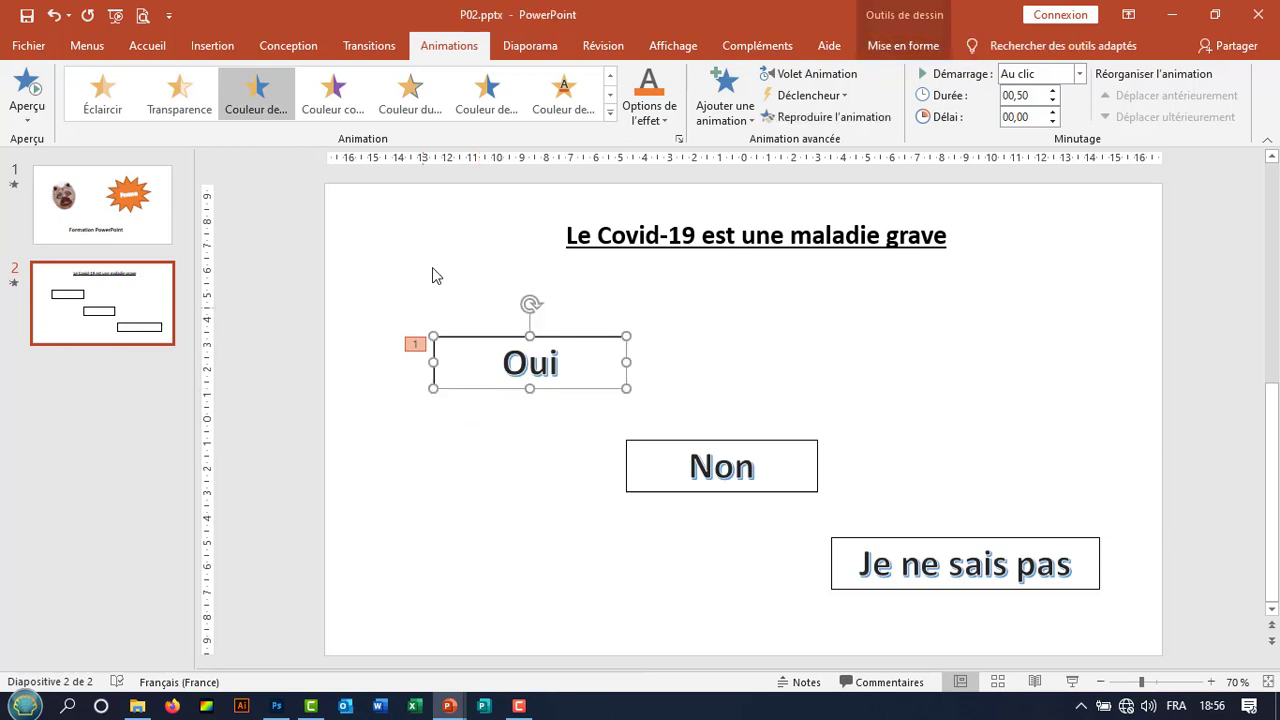
{"action": "left_click", "coordinate": [668, 122]}
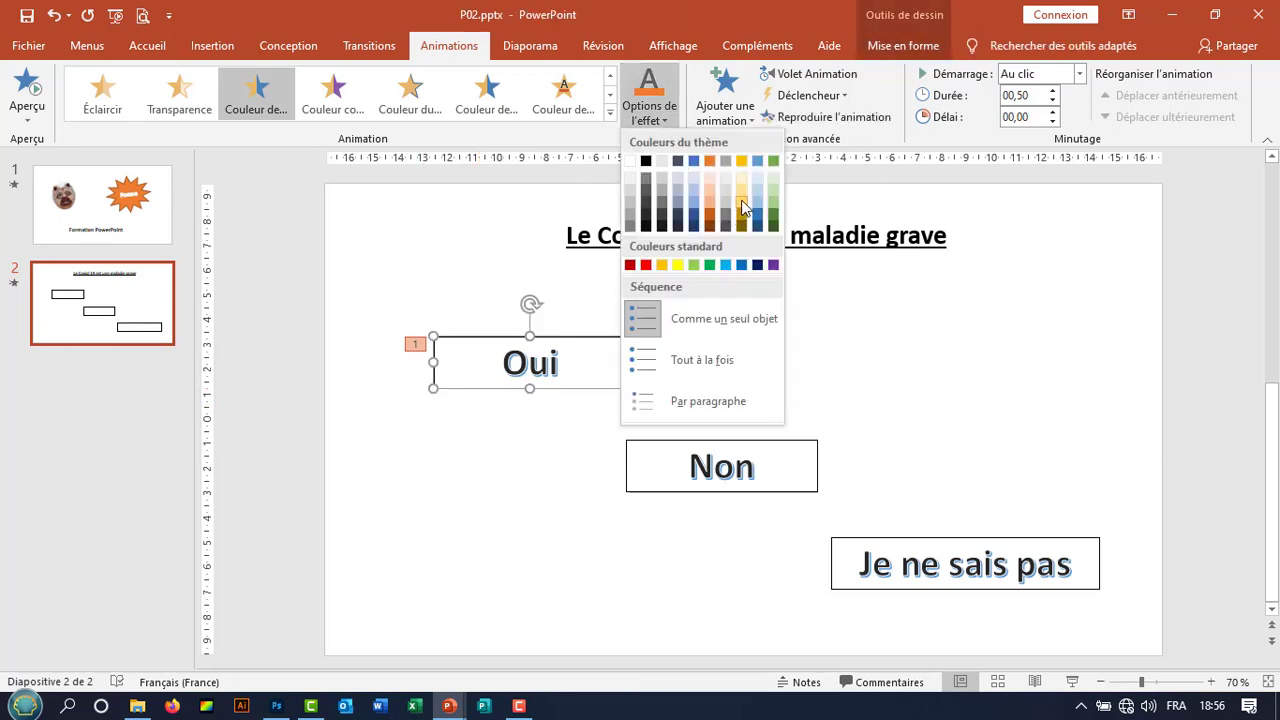
{"action": "left_click", "coordinate": [677, 265]}
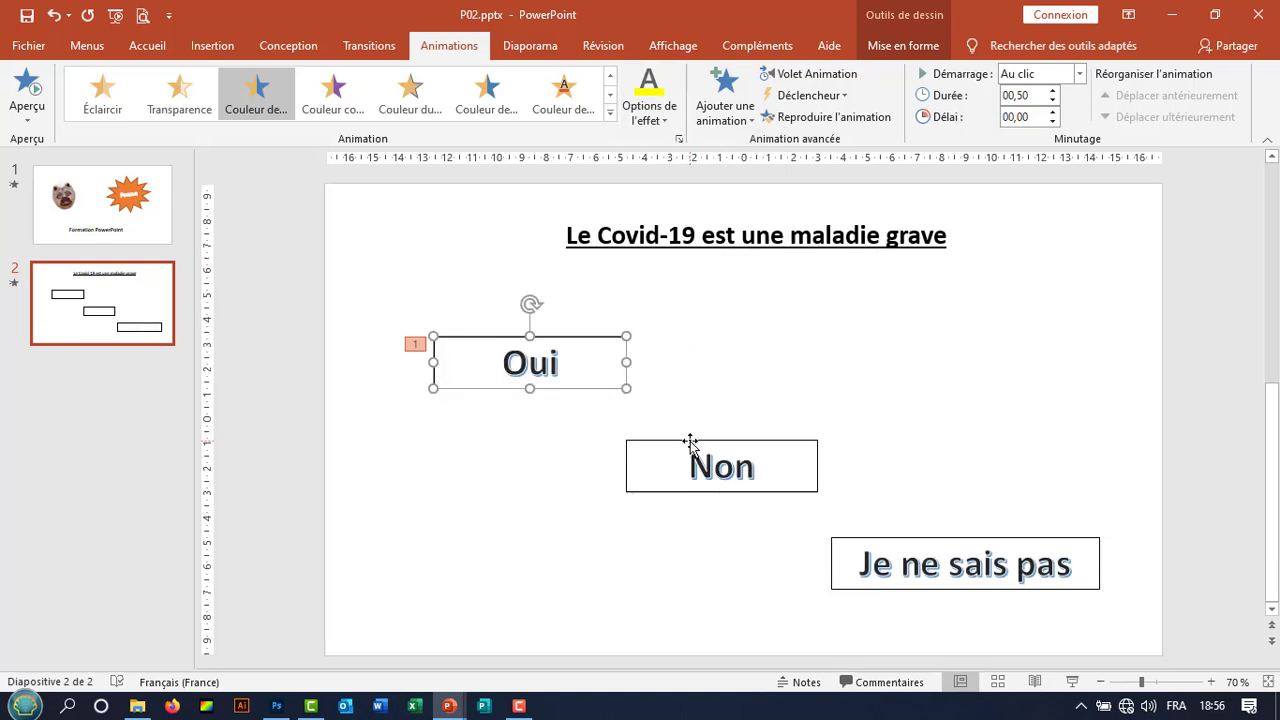
{"action": "left_click", "coordinate": [691, 441]}
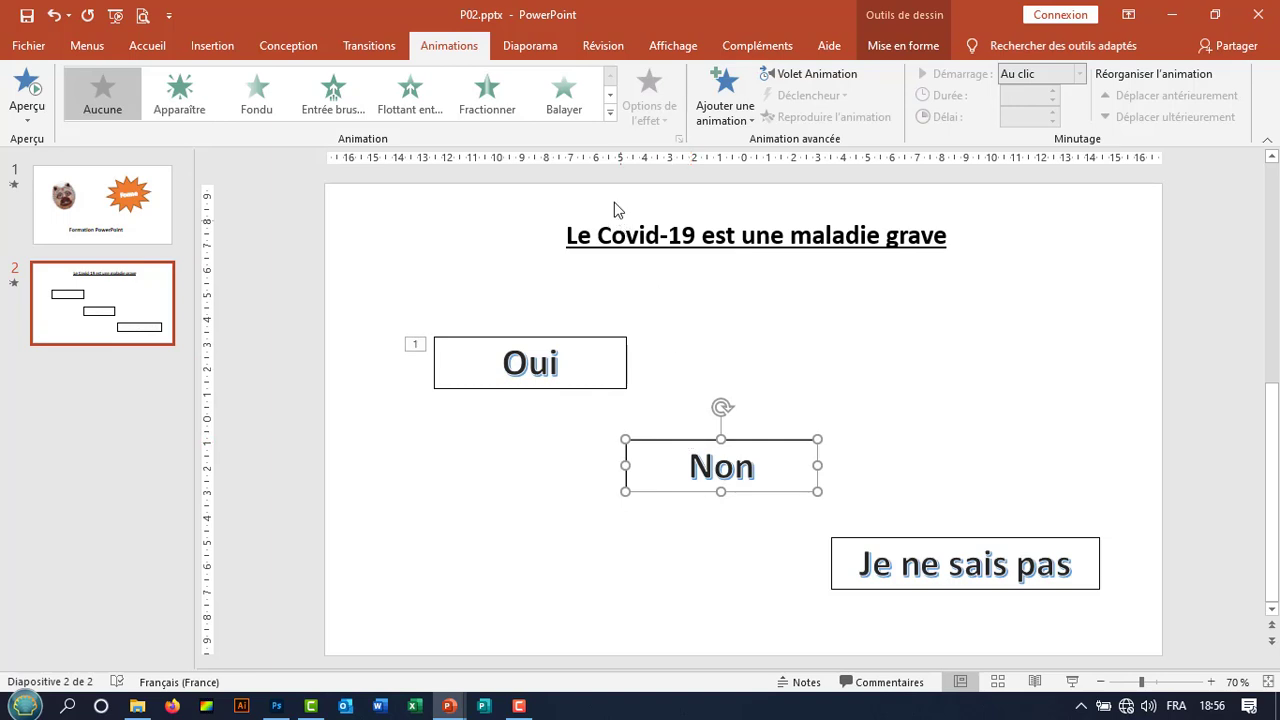
Give the Non box a red Couleur de l'objet emphasis animation.
{"action": "left_click", "coordinate": [610, 113]}
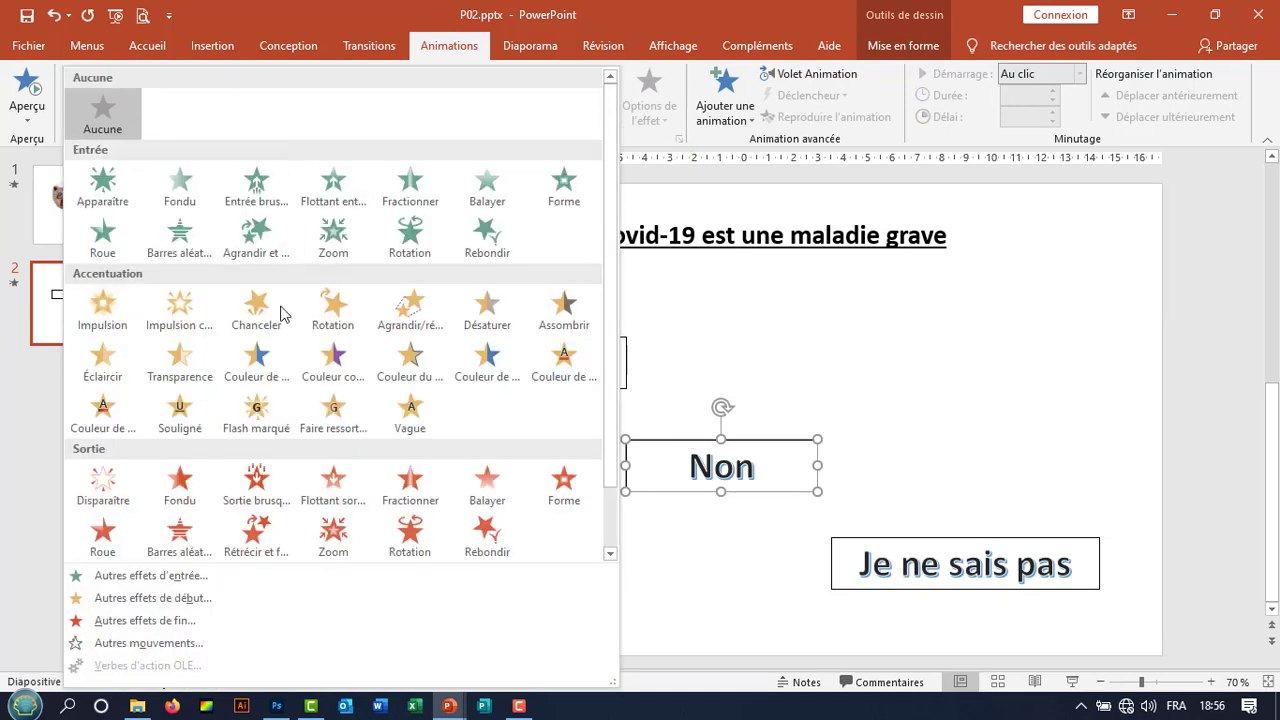
{"action": "left_click", "coordinate": [260, 370]}
{"action": "left_click", "coordinate": [665, 125]}
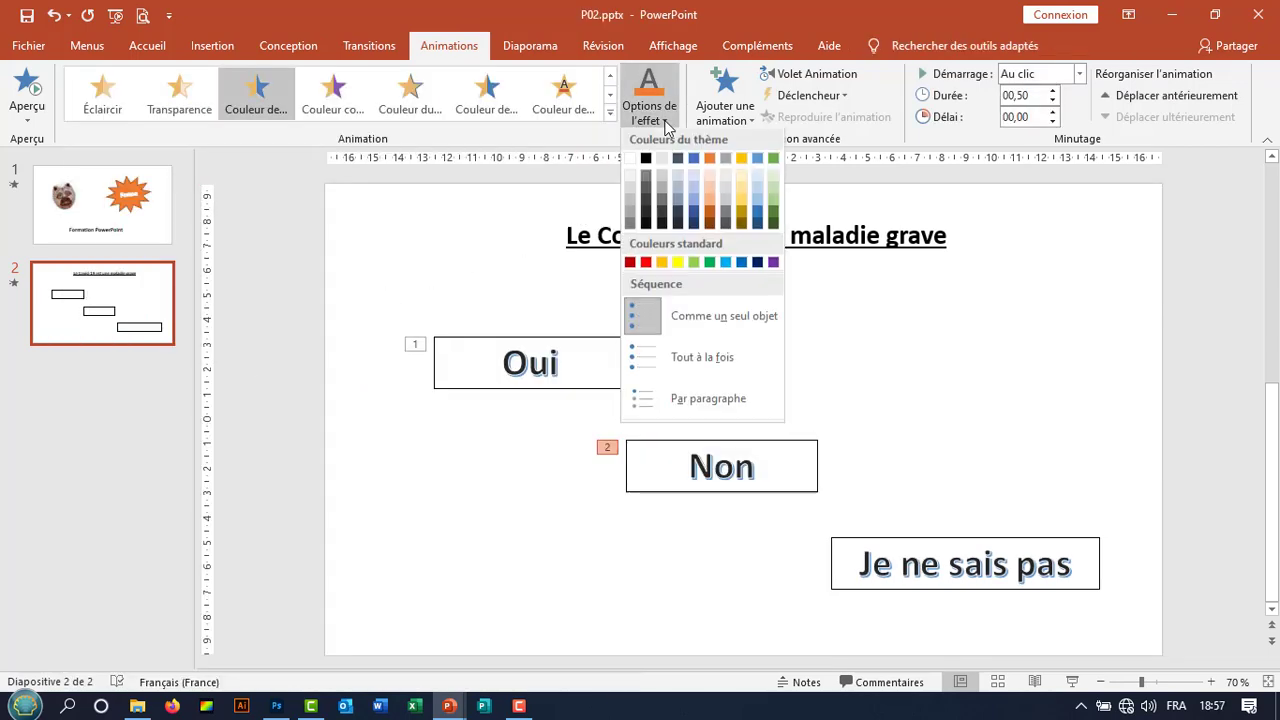
{"action": "left_click", "coordinate": [646, 266]}
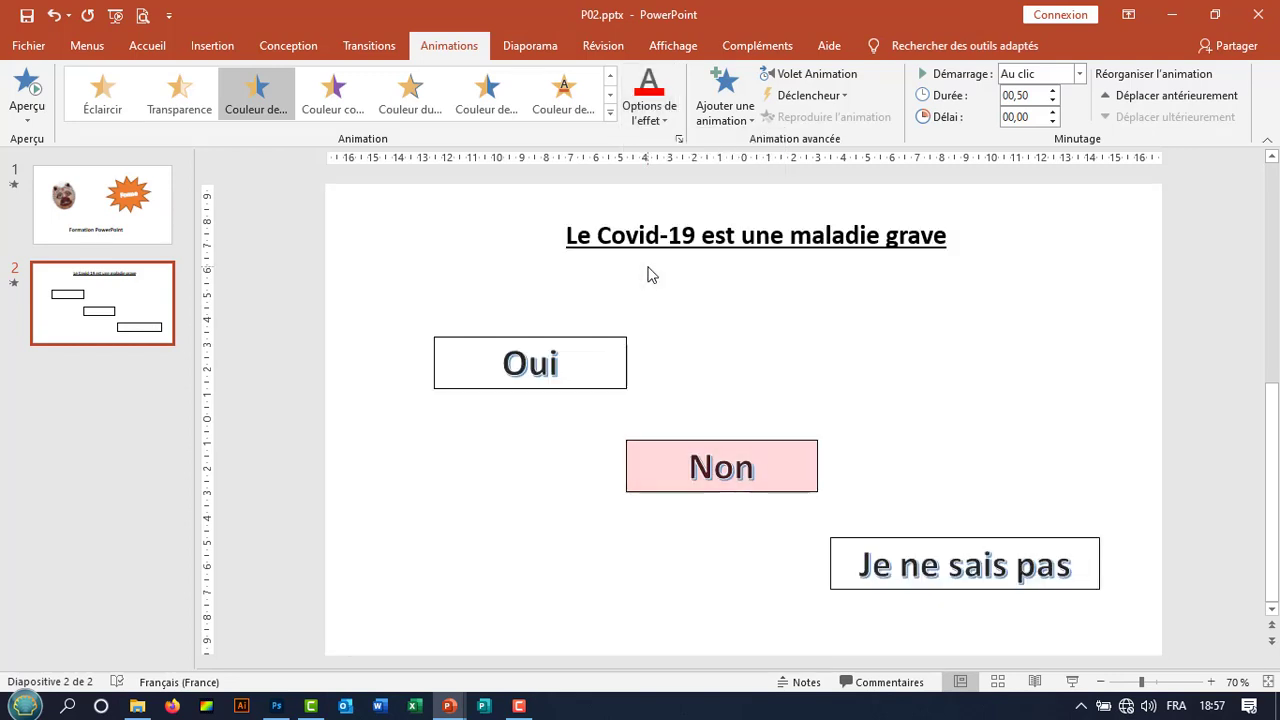
Give the Je ne sais pas box the same red Couleur de l'objet emphasis.
{"action": "left_click", "coordinate": [923, 538]}
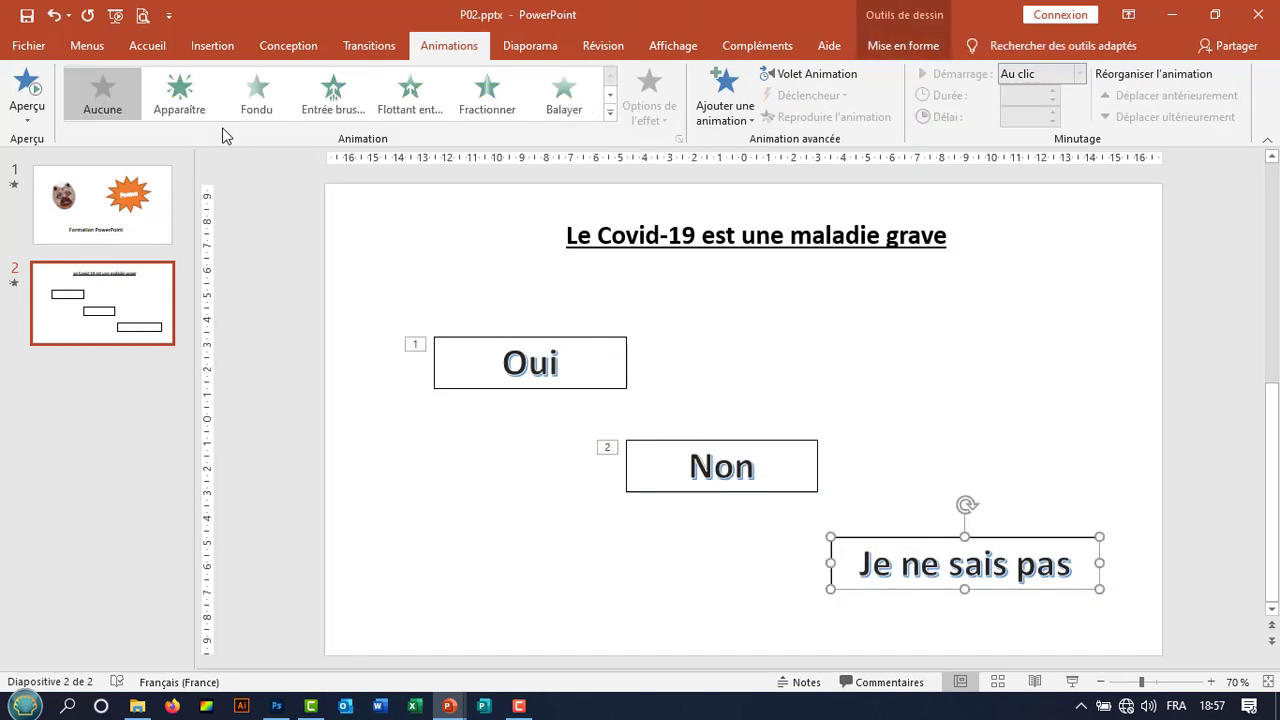
{"action": "left_click", "coordinate": [610, 112]}
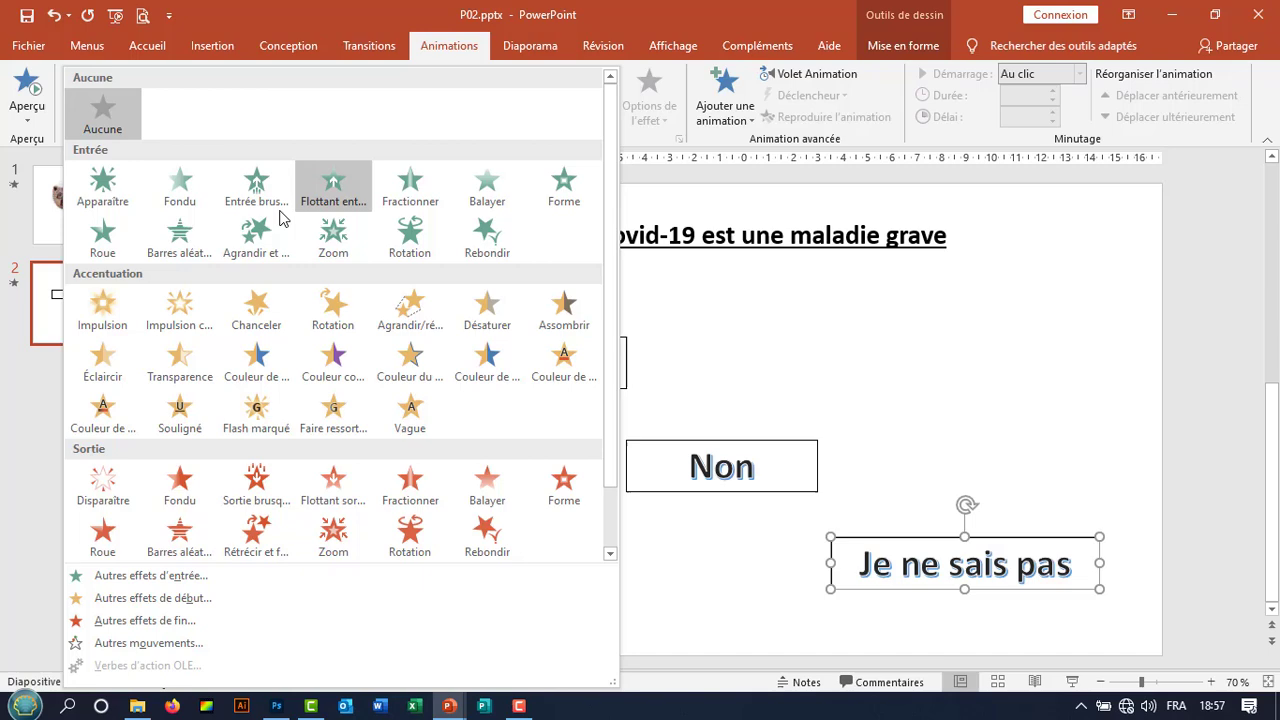
{"action": "left_click", "coordinate": [256, 348]}
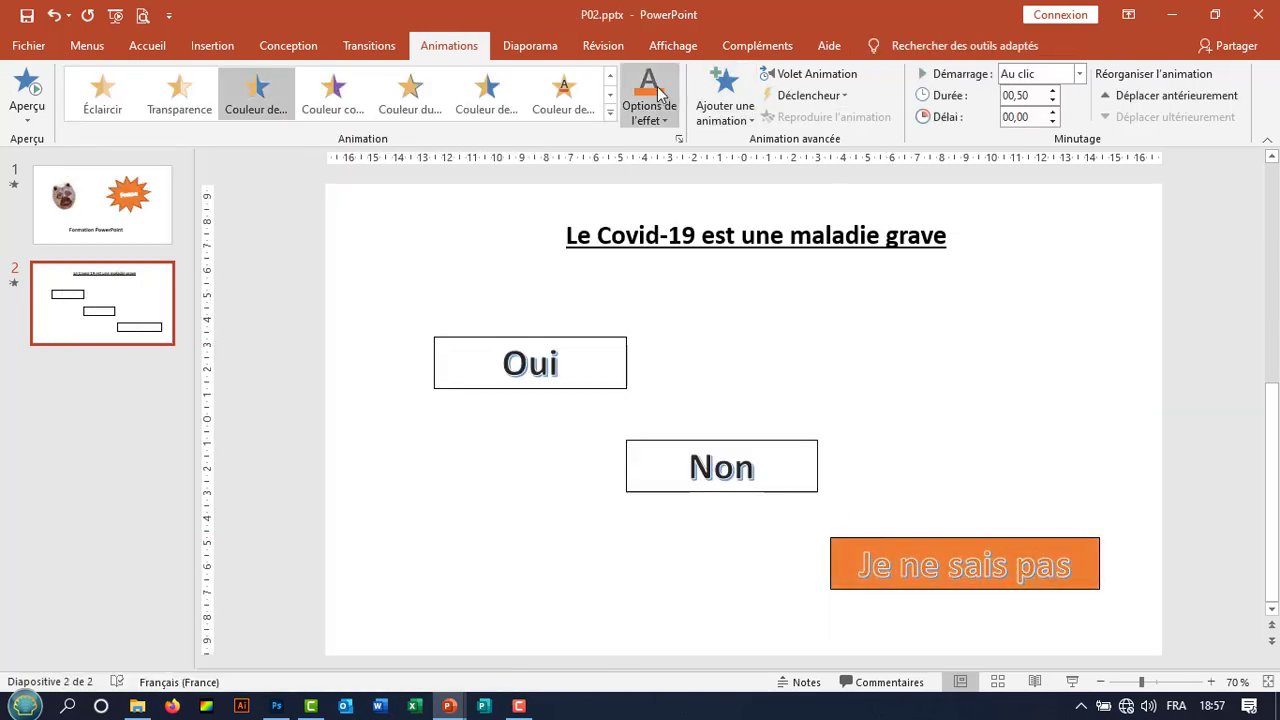
{"action": "left_click", "coordinate": [660, 93]}
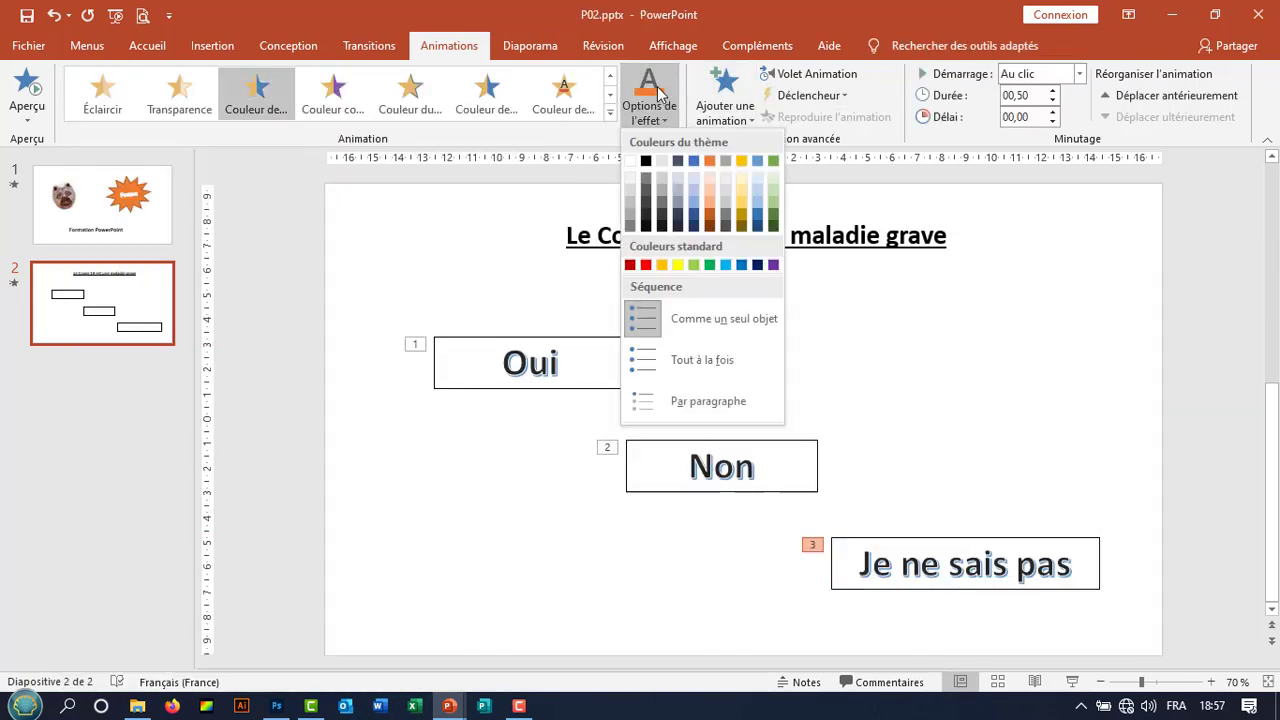
{"action": "left_click", "coordinate": [646, 266]}
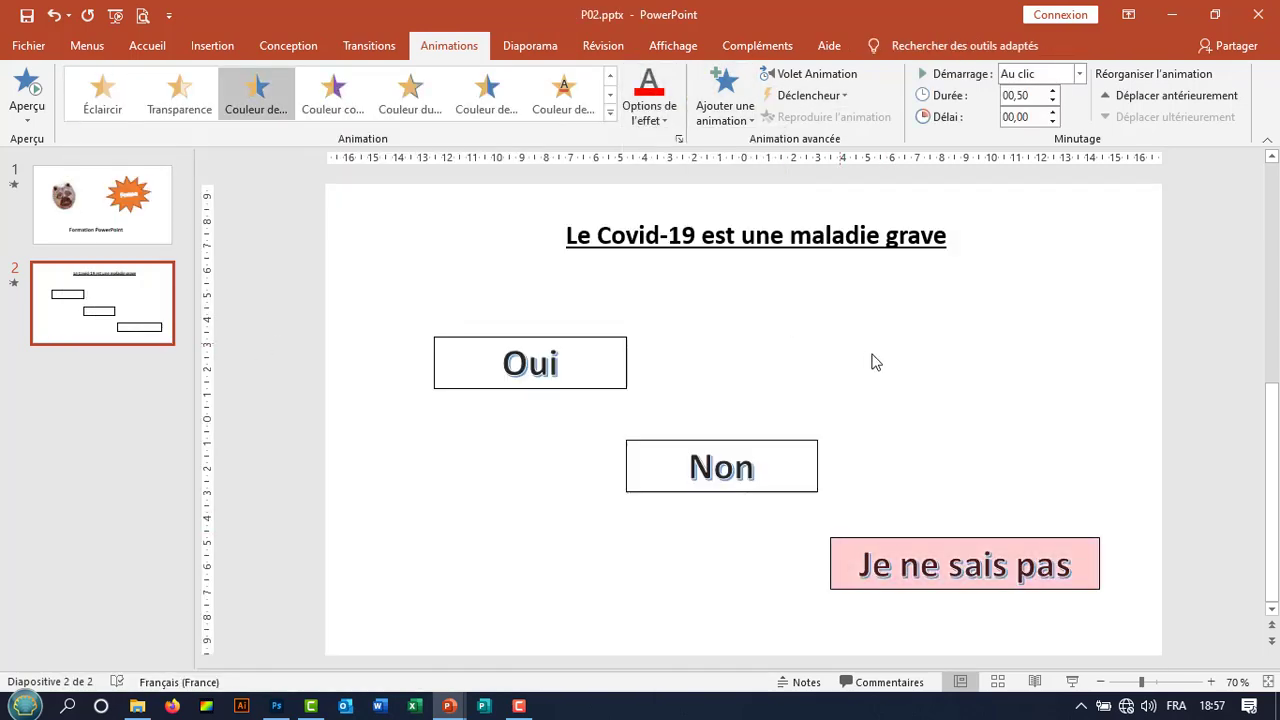
{"action": "left_click", "coordinate": [619, 348]}
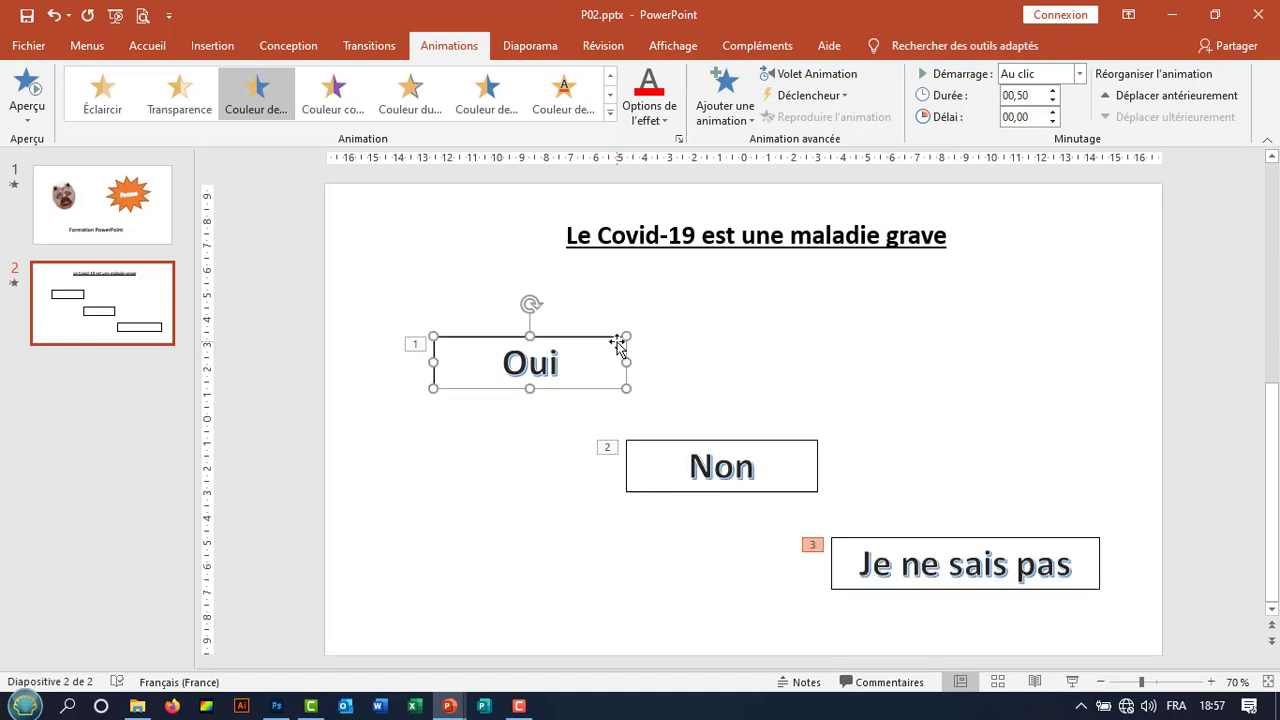
Set Démarrage to Avec la précédente for the Non and Je ne sais pas animations.
{"action": "left_click", "coordinate": [686, 441]}
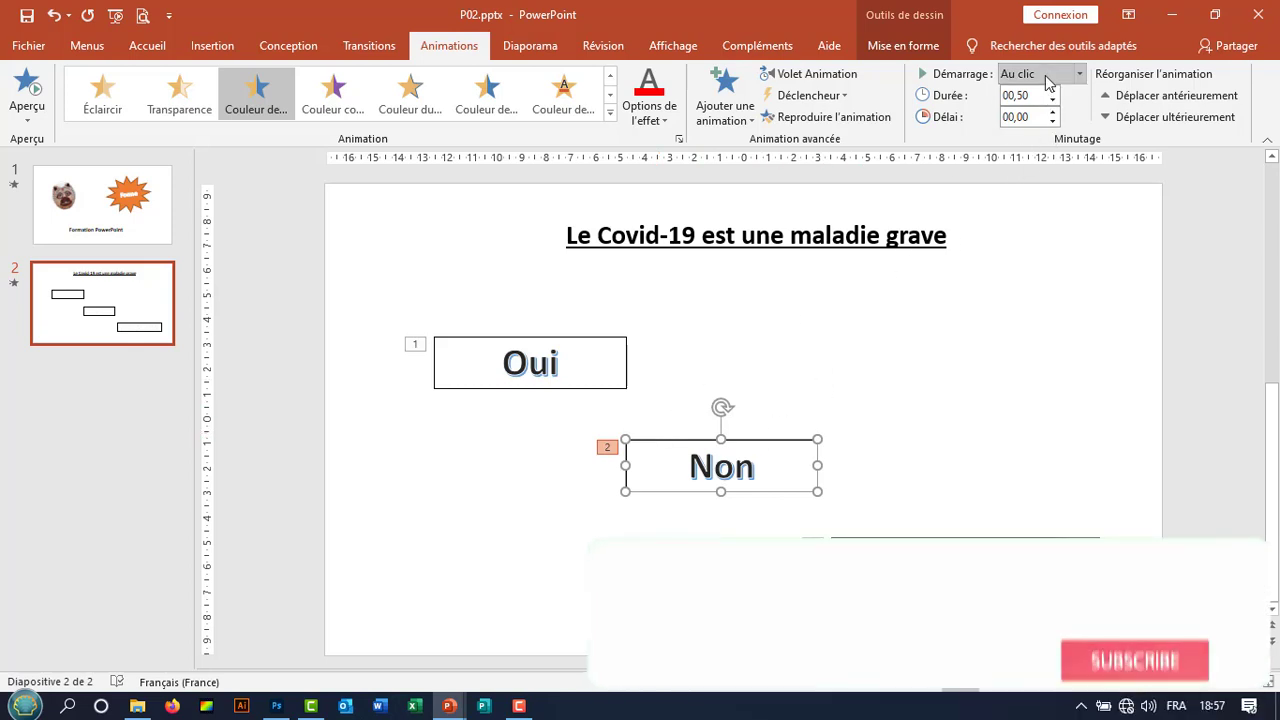
{"action": "left_click", "coordinate": [1080, 74]}
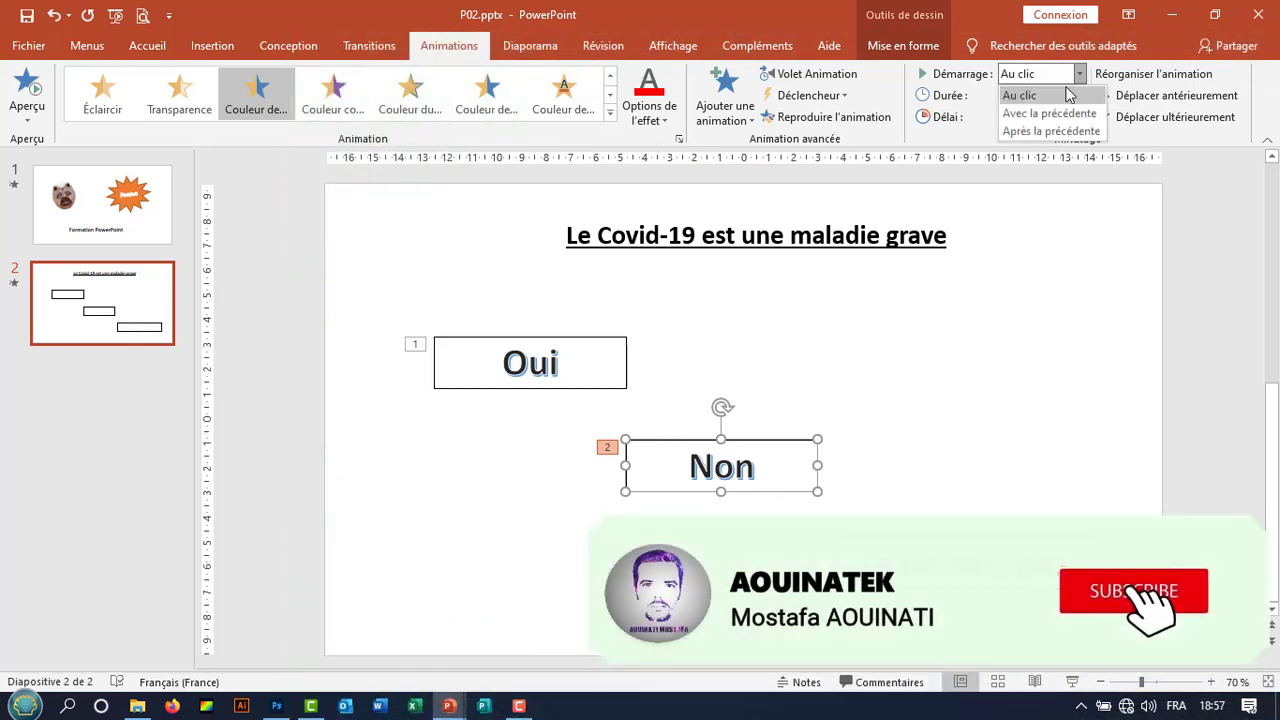
{"action": "left_click", "coordinate": [1042, 114]}
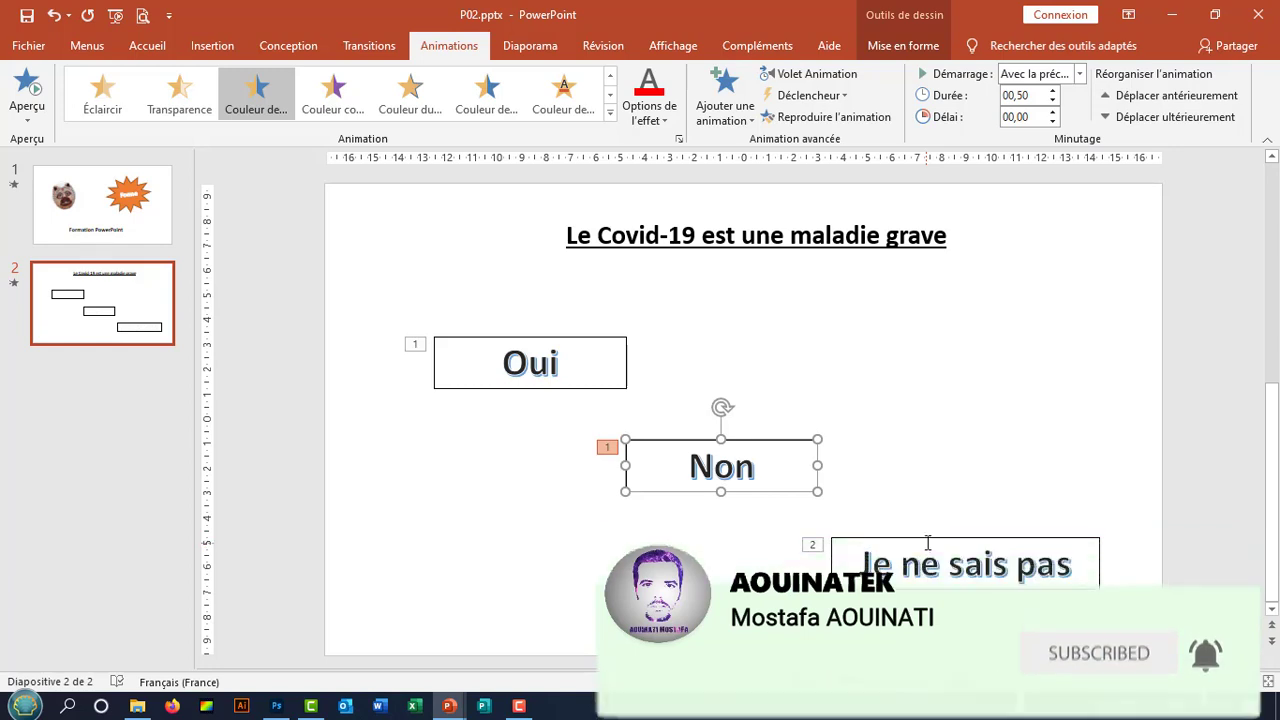
{"action": "left_click", "coordinate": [928, 541]}
{"action": "left_click", "coordinate": [1080, 74]}
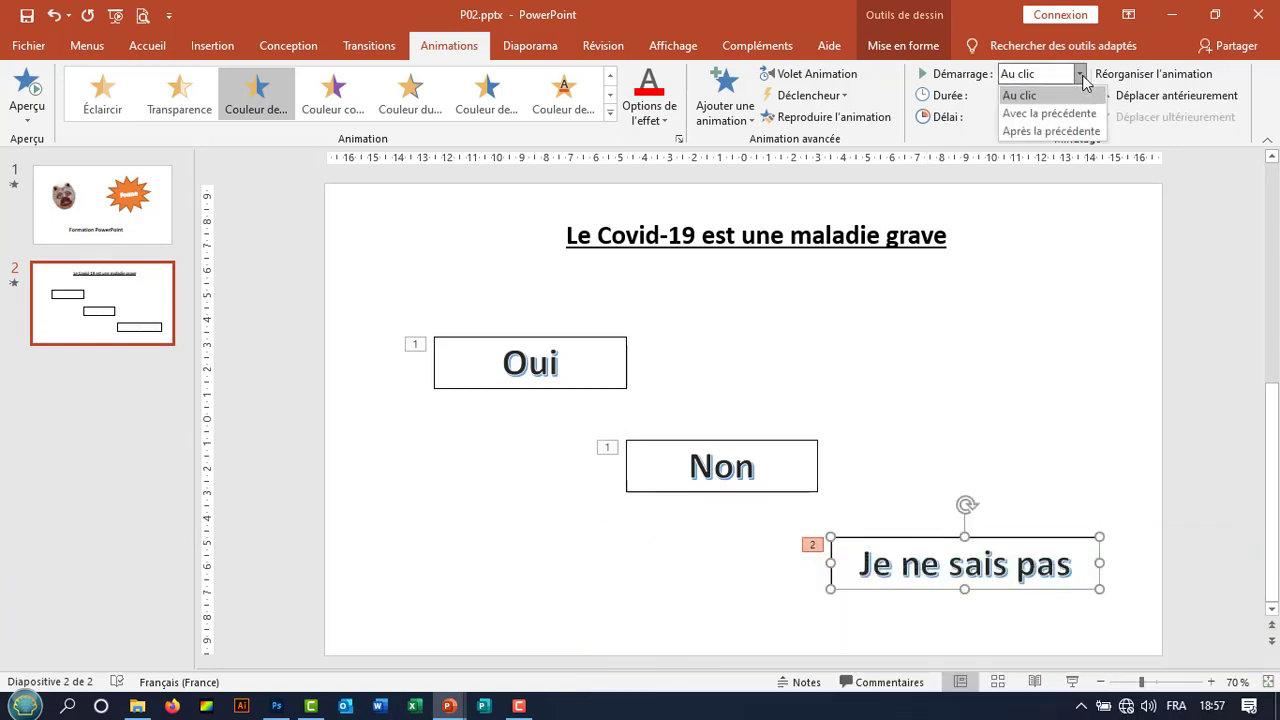
{"action": "left_click", "coordinate": [1040, 111]}
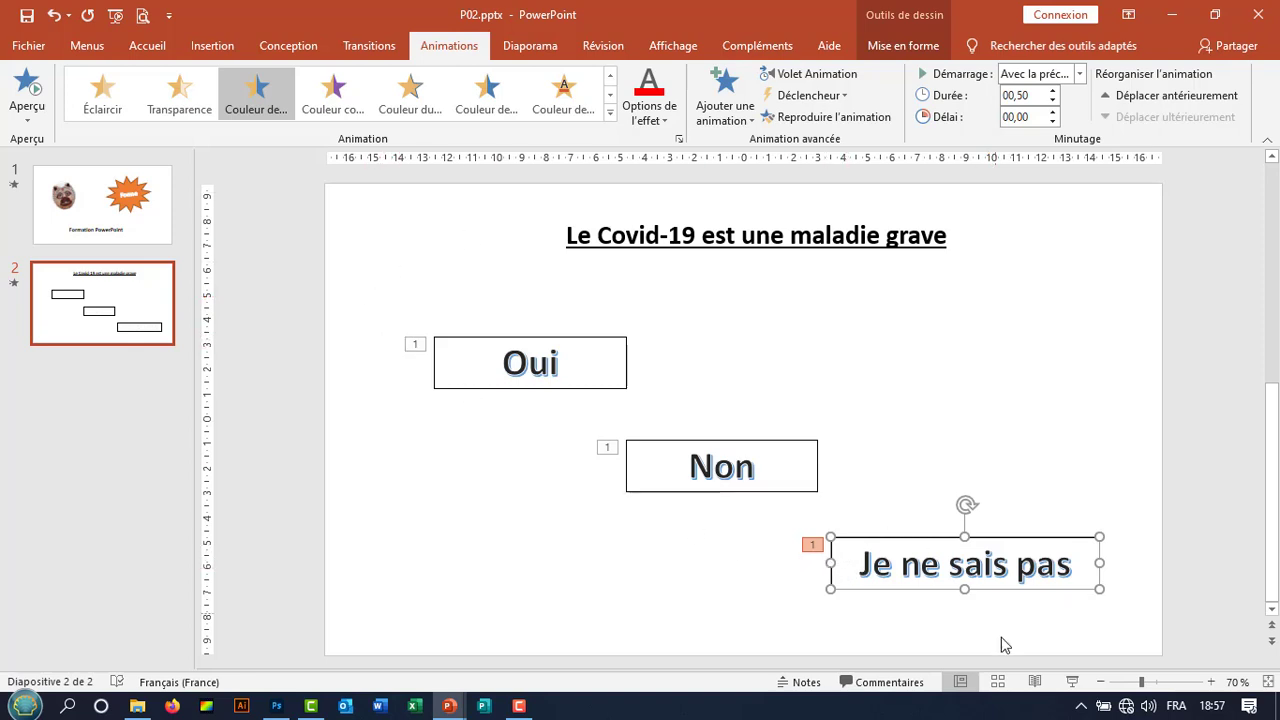
{"action": "left_click", "coordinate": [1073, 682]}
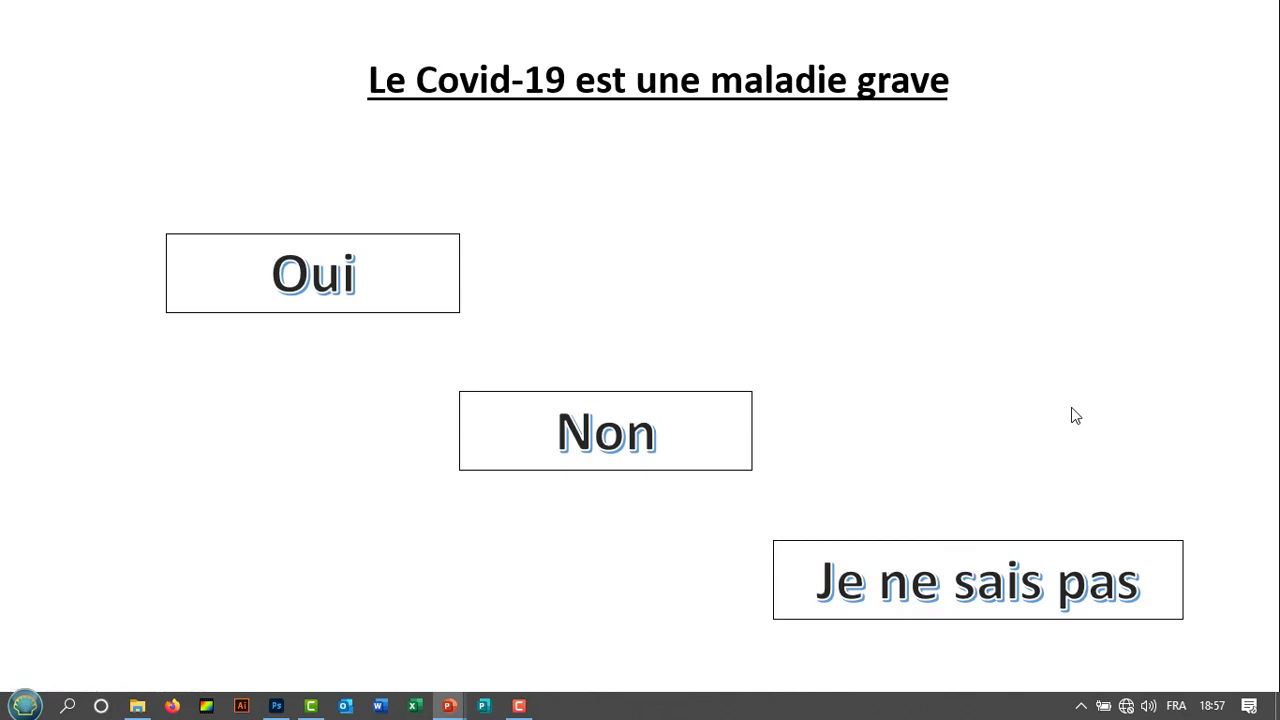
{"action": "left_click", "coordinate": [1071, 408]}
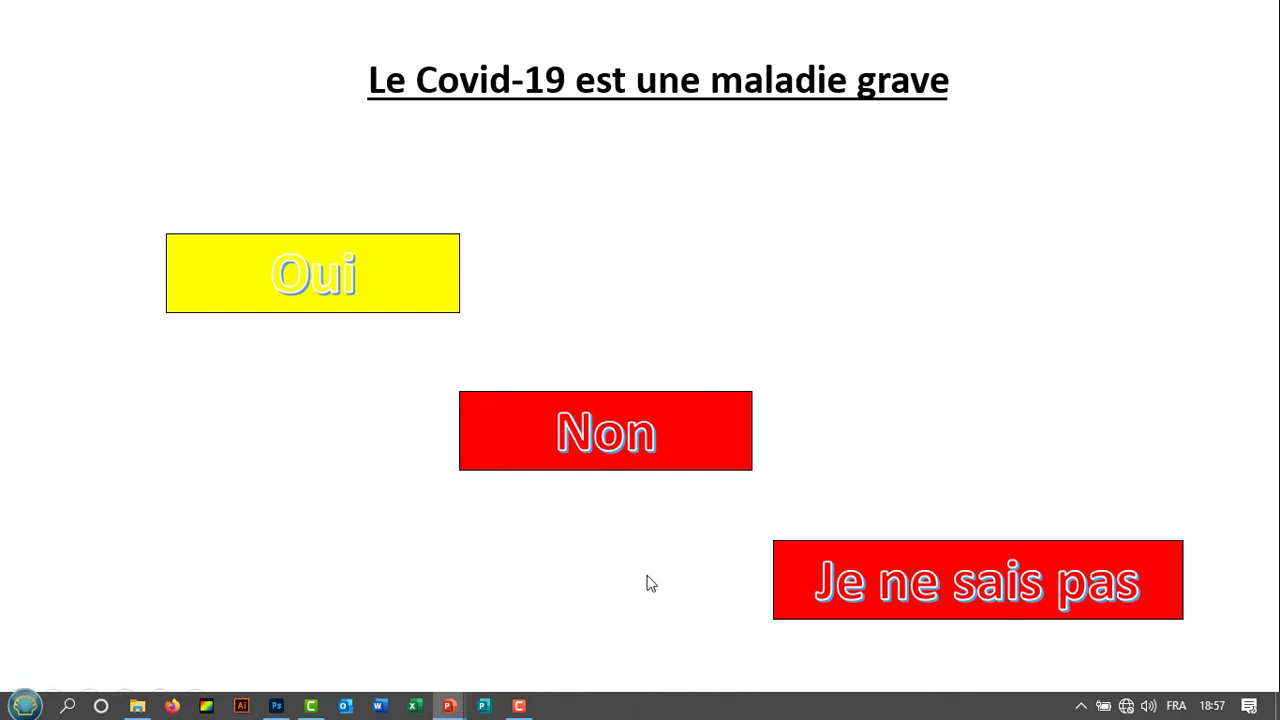
{"action": "key", "text": "Escape"}
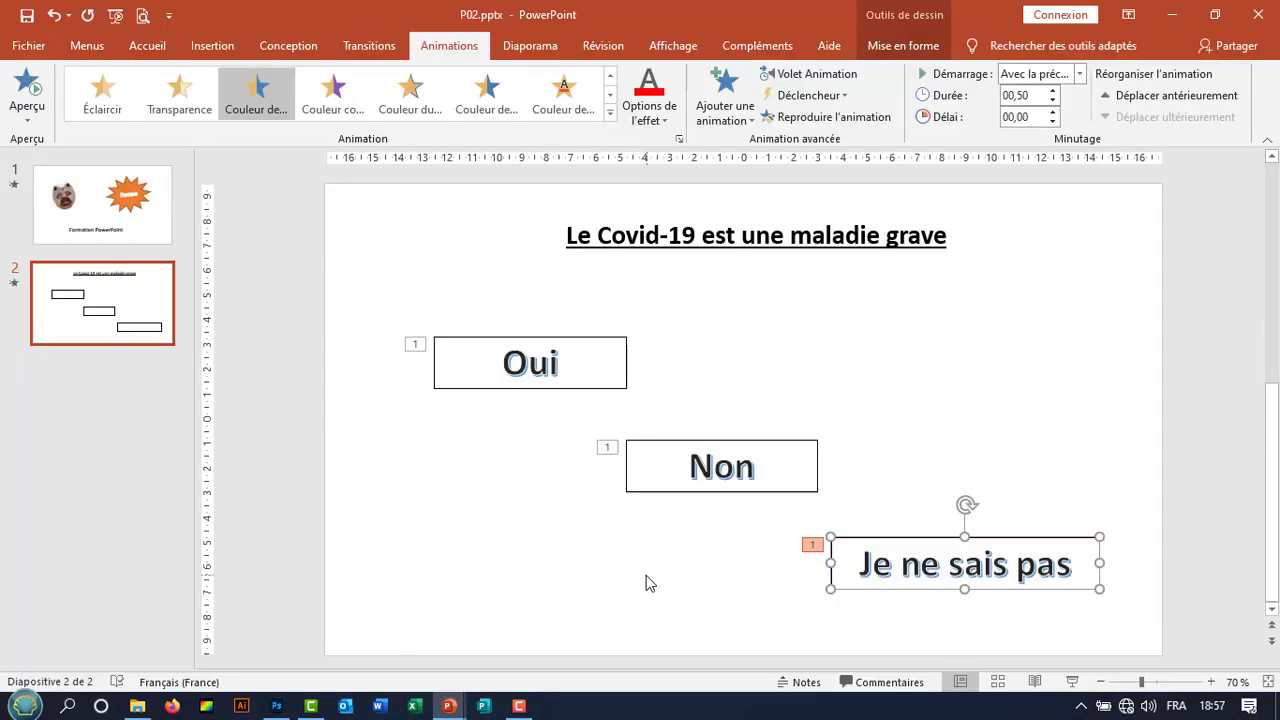
{"action": "left_click", "coordinate": [281, 401]}
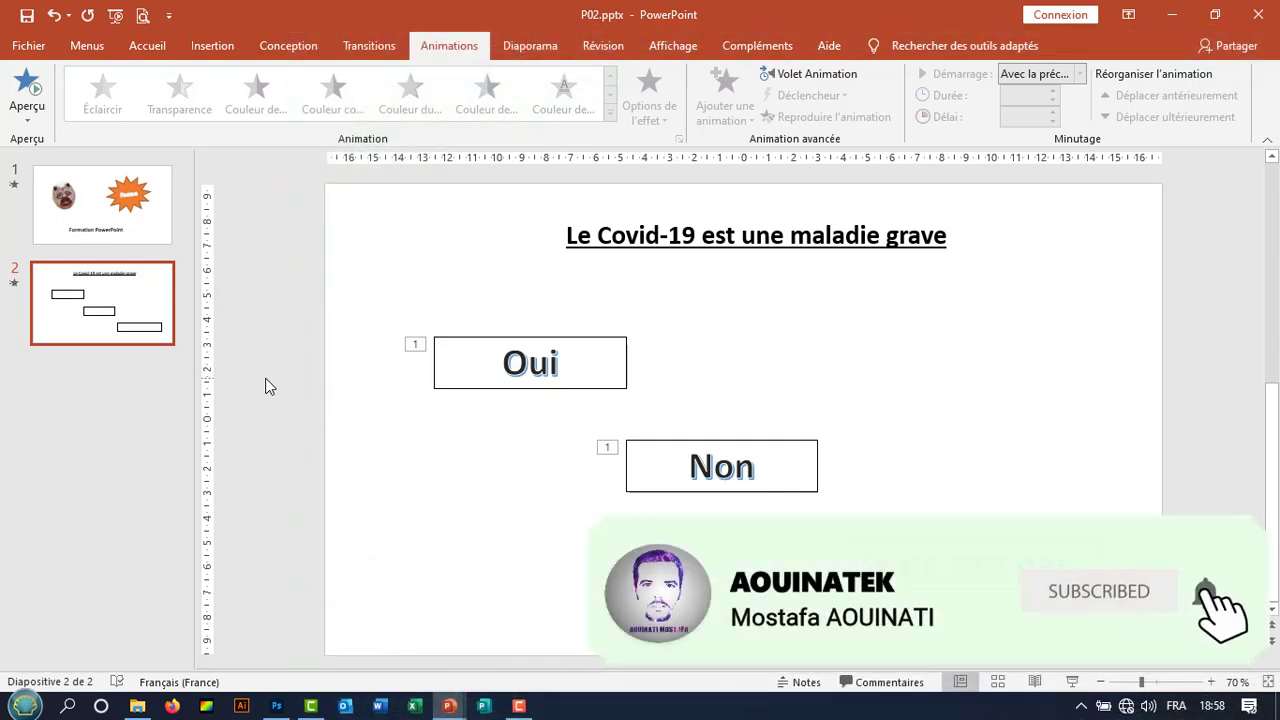
{"action": "left_click", "coordinate": [519, 710]}
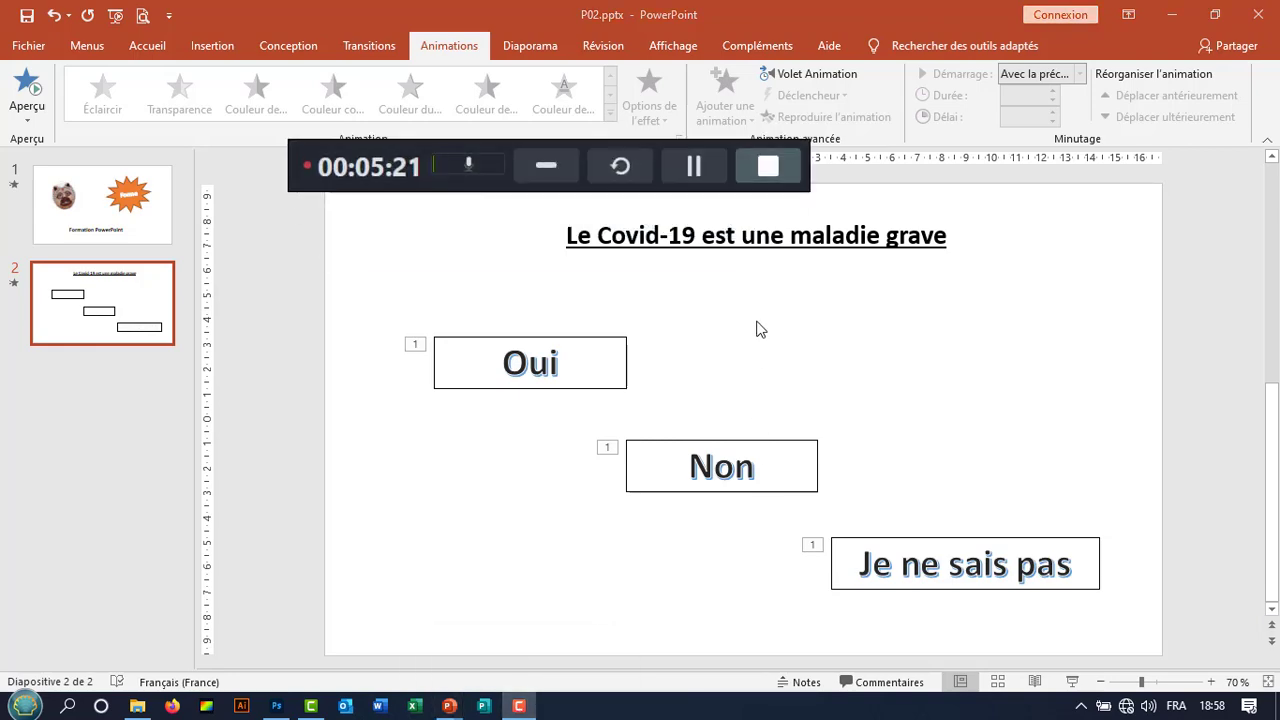
{"action": "left_click", "coordinate": [766, 163]}
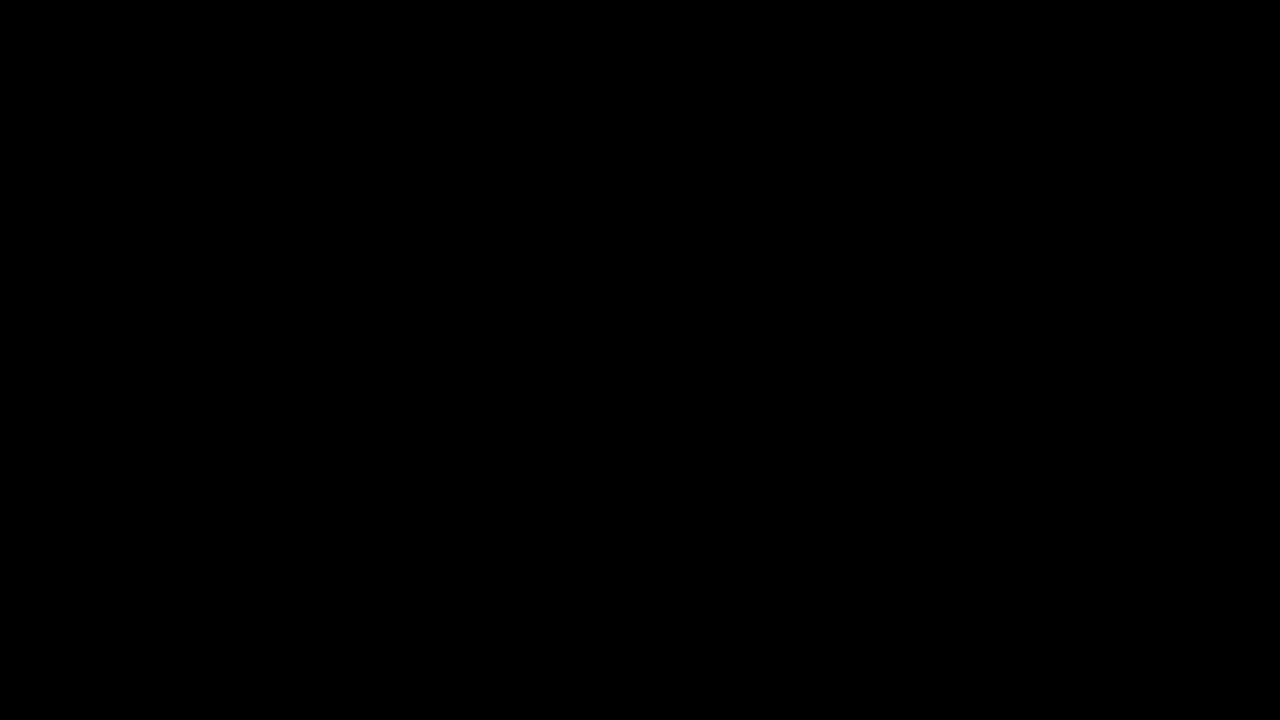